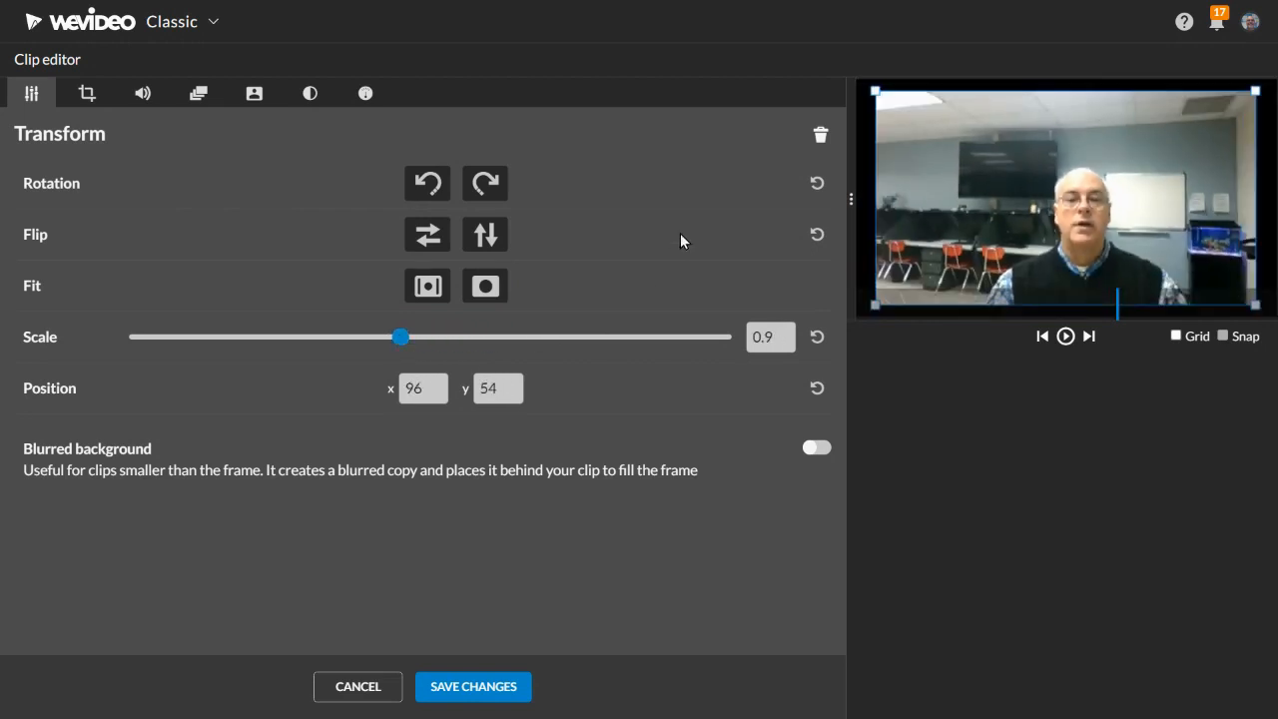
Step: Reset the webcam clip's transform and crop it by 336 on the left, 234 on the right and 202 at the top
{"action": "left_click", "coordinate": [818, 136]}
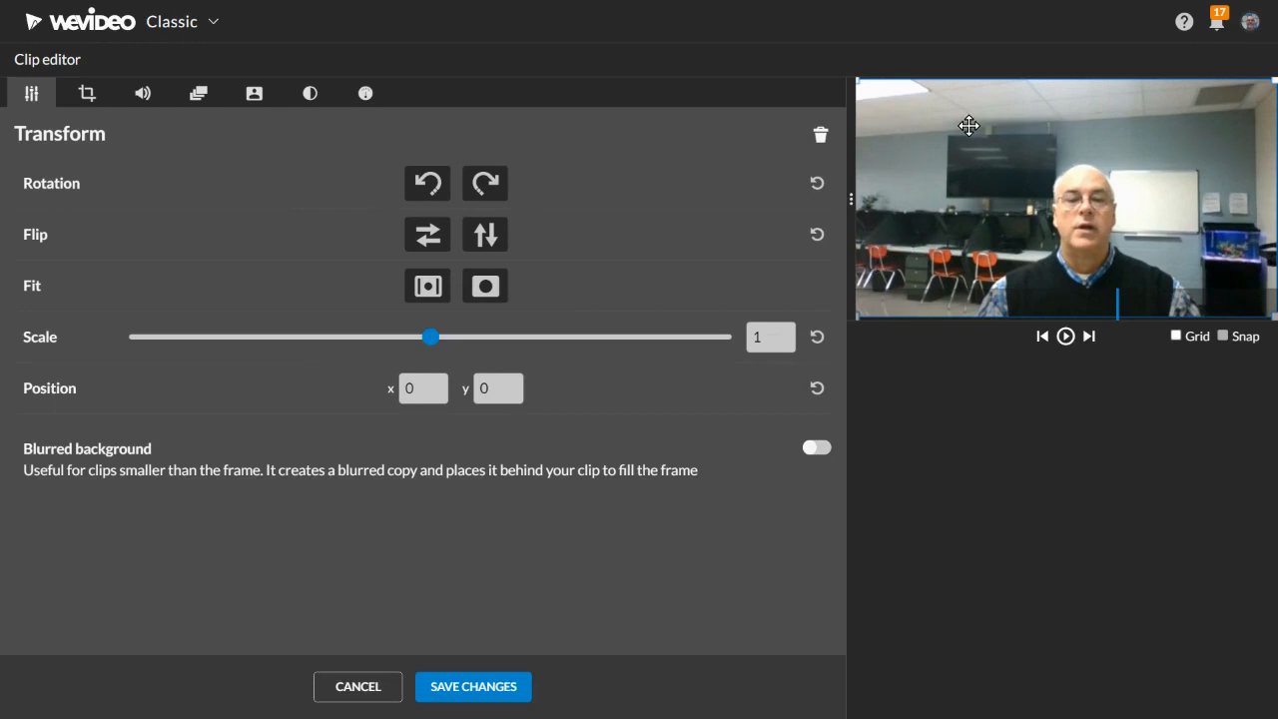
{"action": "left_click", "coordinate": [86, 100]}
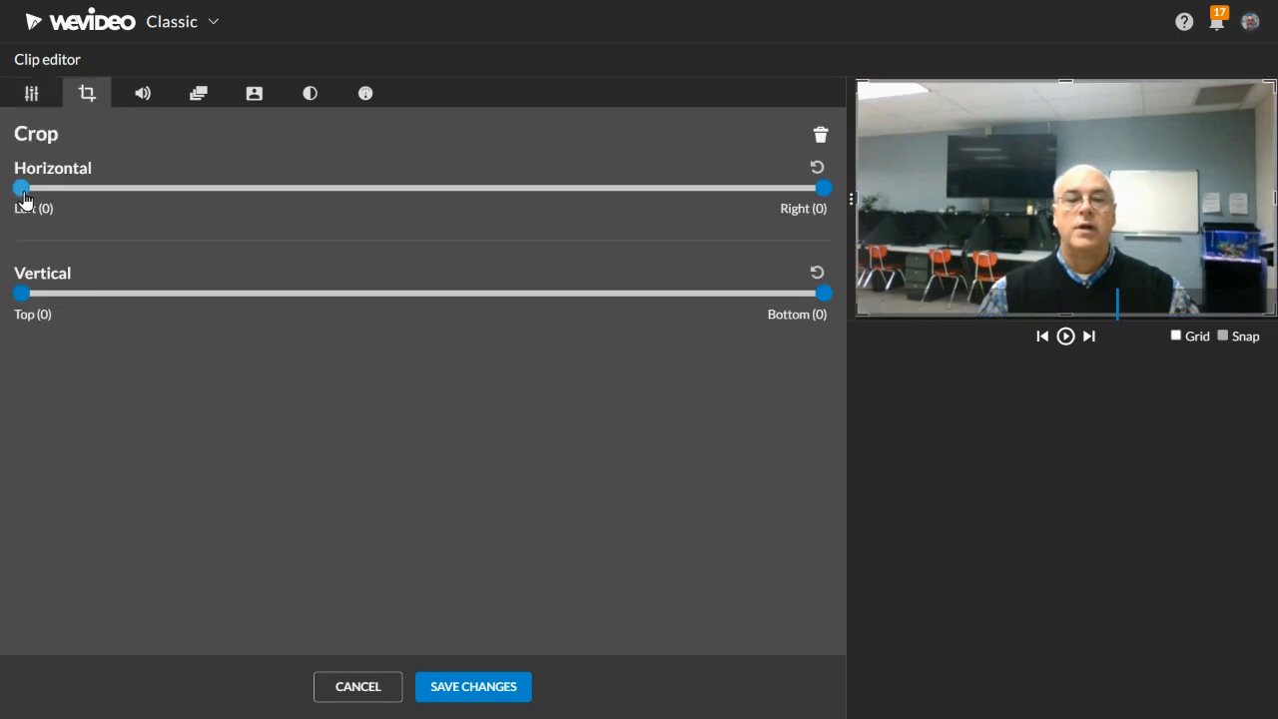
{"action": "left_click_drag", "start_coordinate": [24, 200], "coordinate": [84, 191]}
{"action": "left_click_drag", "start_coordinate": [196, 196], "coordinate": [238, 201]}
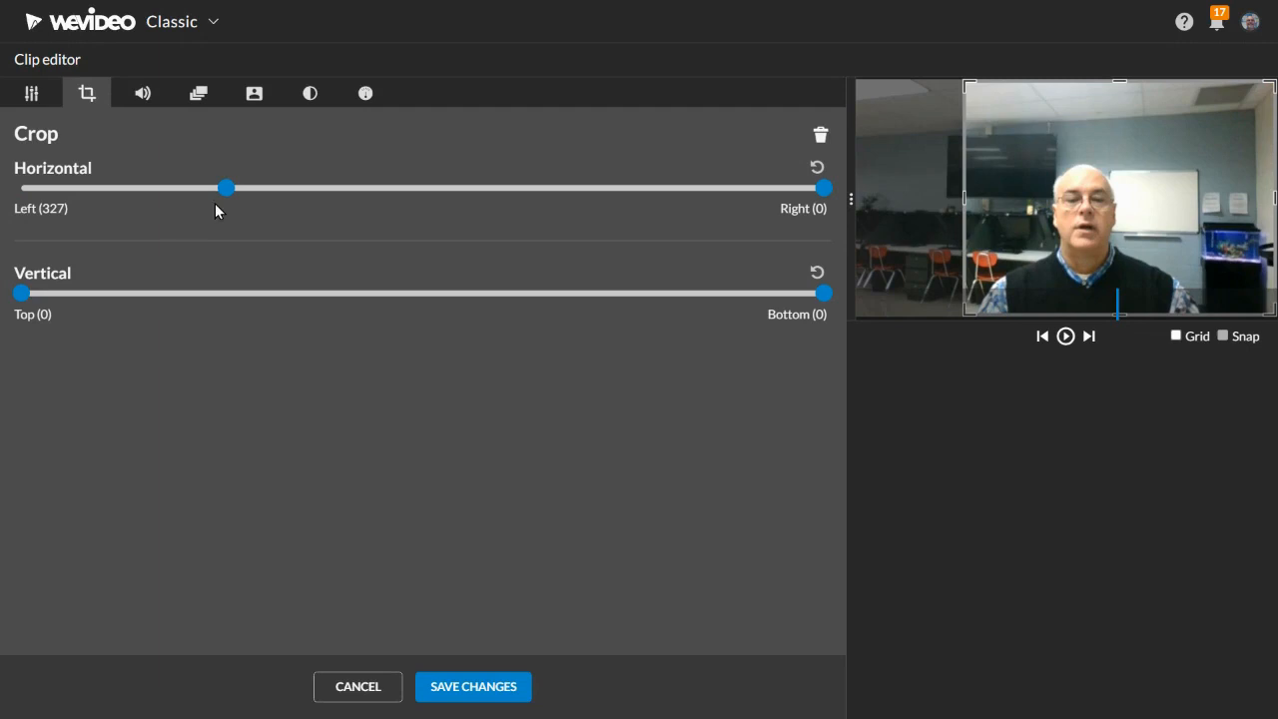
{"action": "left_click_drag", "start_coordinate": [824, 189], "coordinate": [679, 199]}
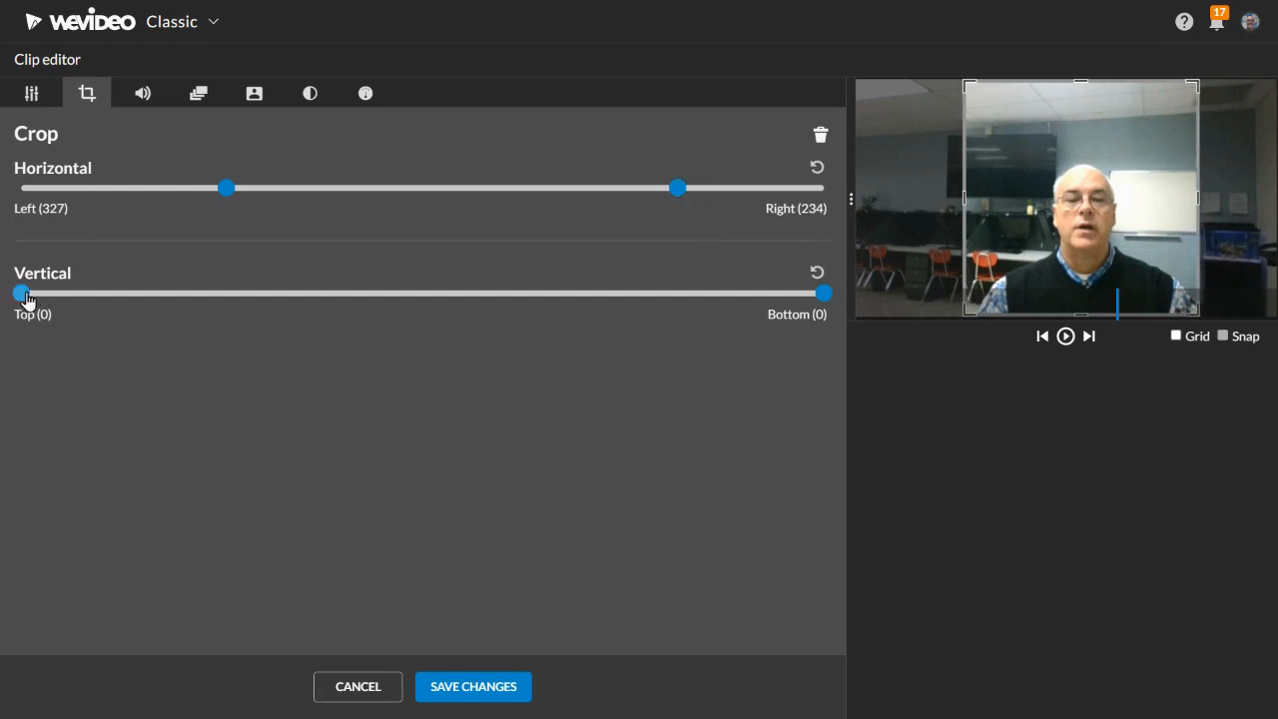
{"action": "left_click_drag", "start_coordinate": [26, 296], "coordinate": [249, 303]}
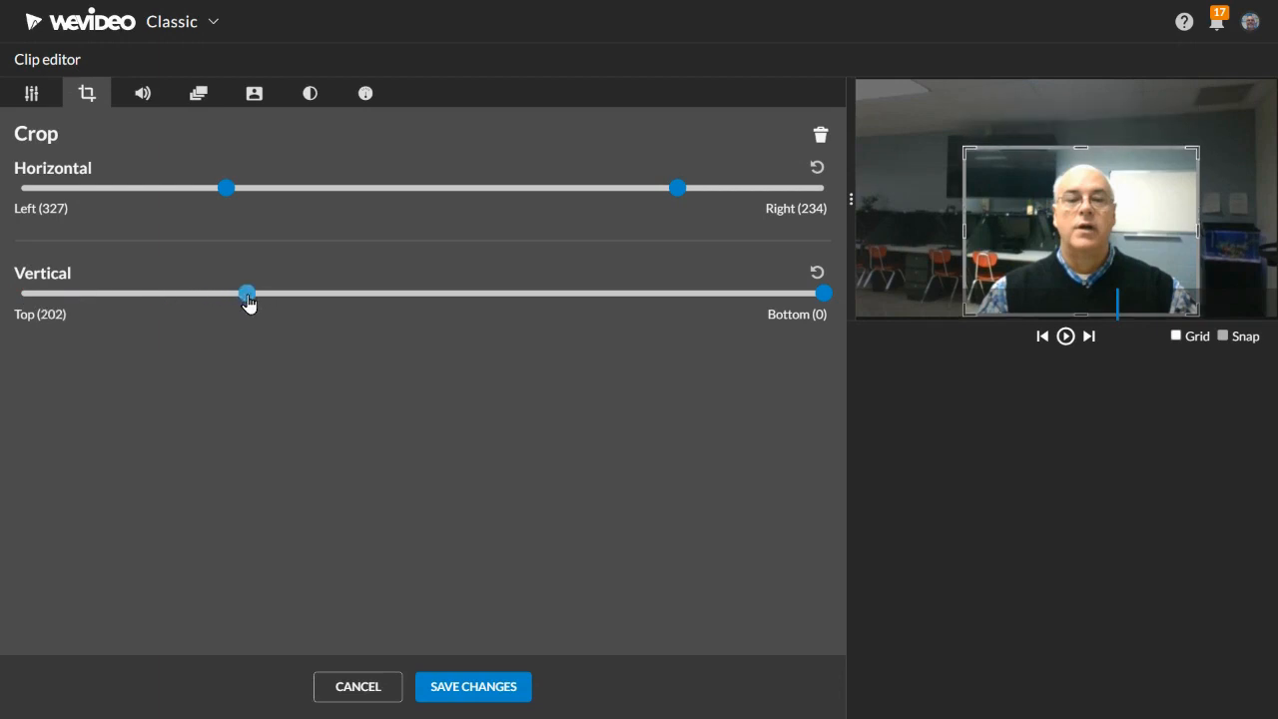
{"action": "left_click_drag", "start_coordinate": [225, 196], "coordinate": [229, 197]}
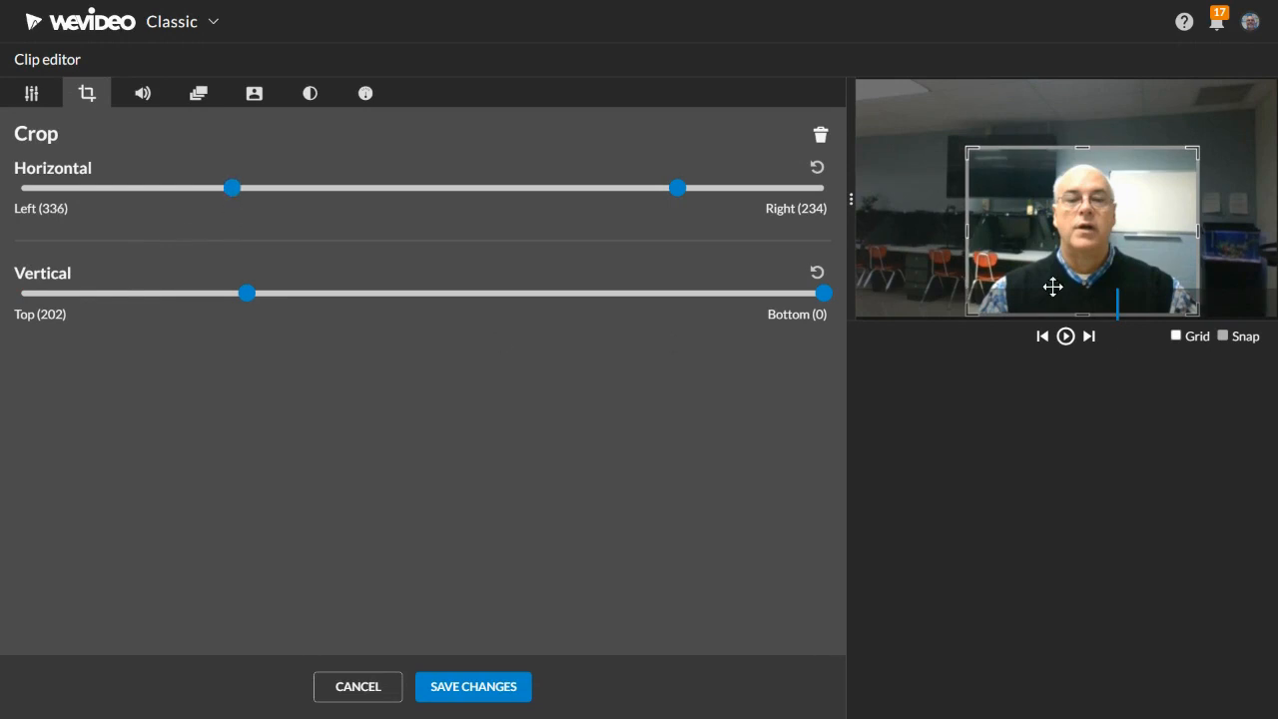
Step: Scale the cropped webcam clip to 0.53, place it in the frame's lower-right corner at x 1260, y 620, and save the changes
{"action": "left_click", "coordinate": [32, 97]}
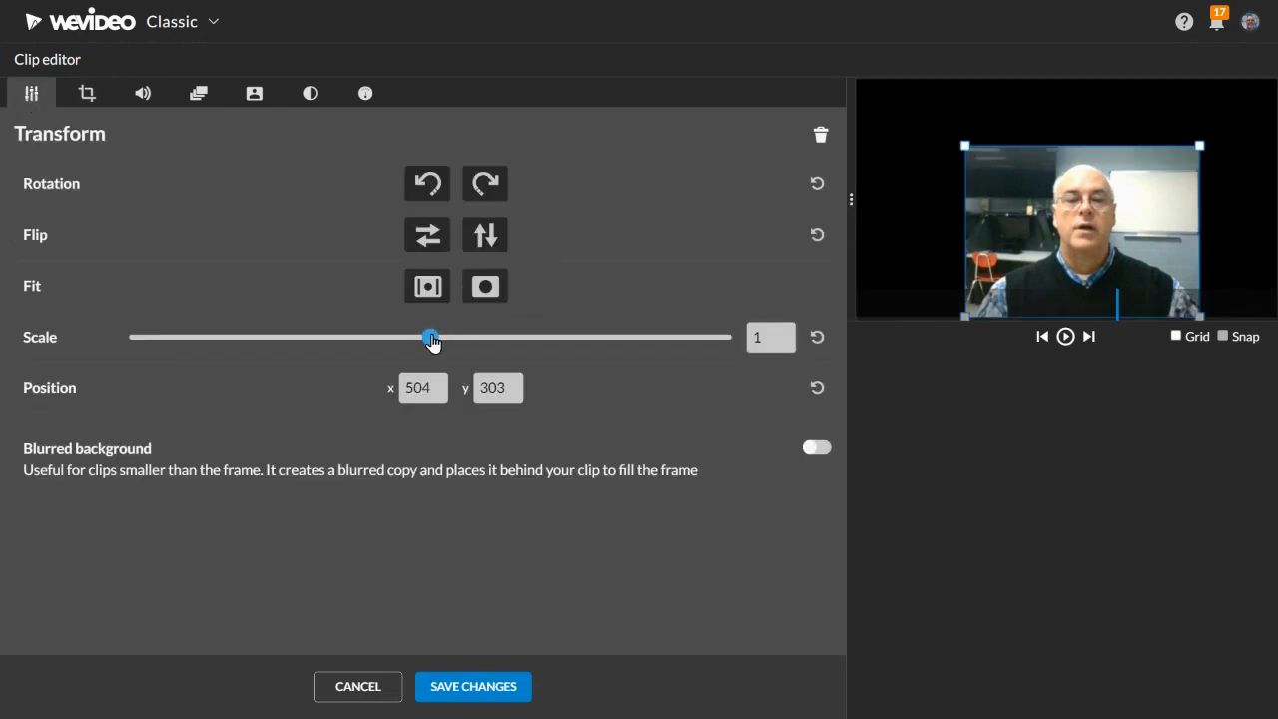
{"action": "left_click_drag", "start_coordinate": [431, 344], "coordinate": [318, 346]}
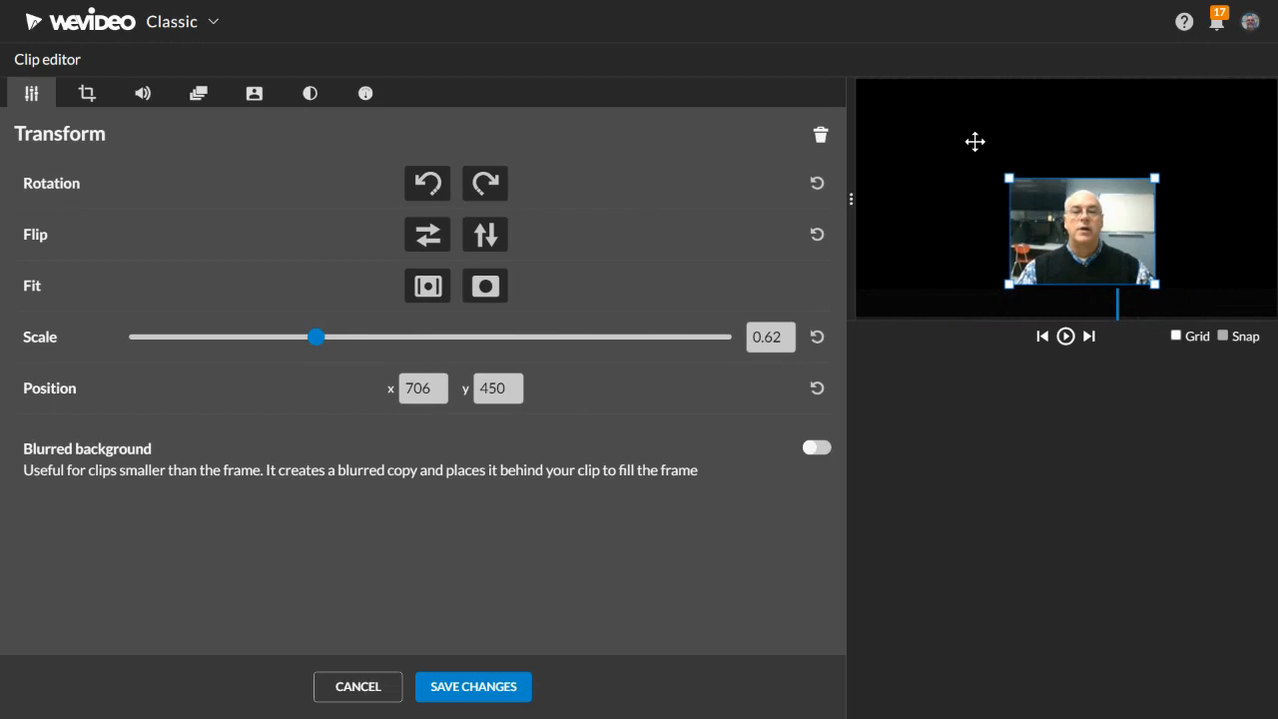
{"action": "left_click_drag", "start_coordinate": [1043, 250], "coordinate": [1196, 255]}
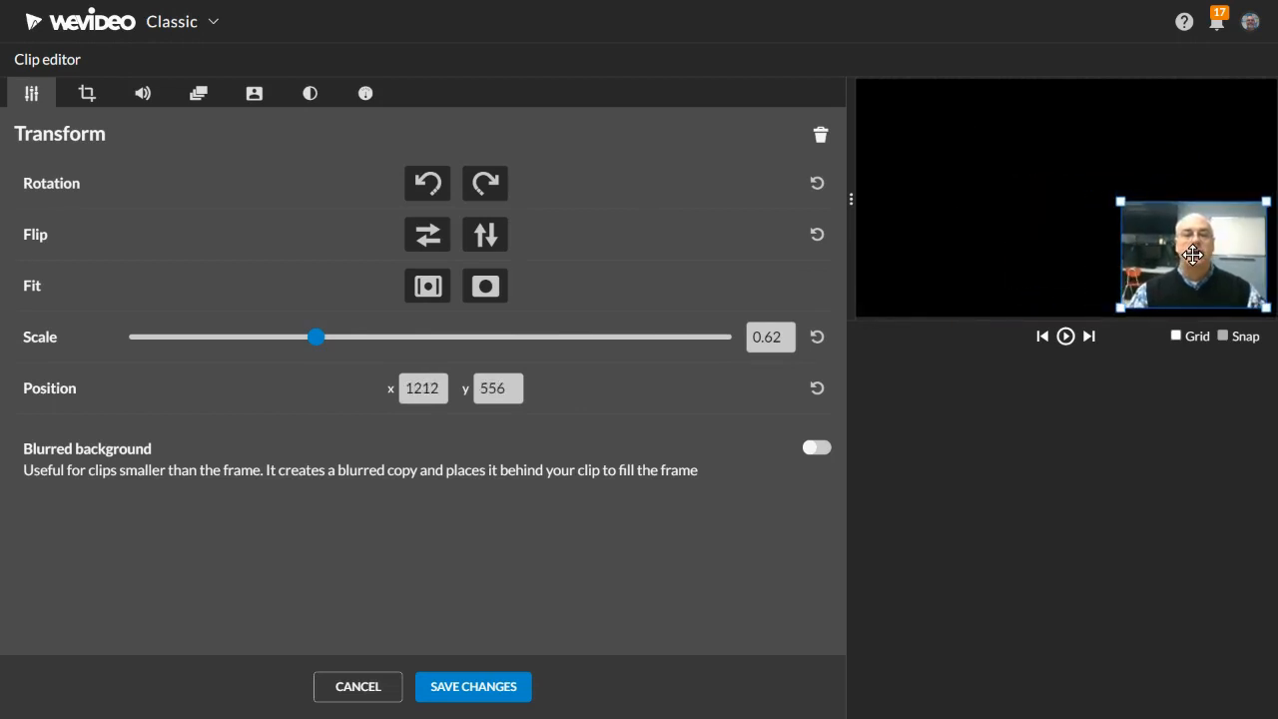
{"action": "left_click_drag", "start_coordinate": [317, 342], "coordinate": [290, 347]}
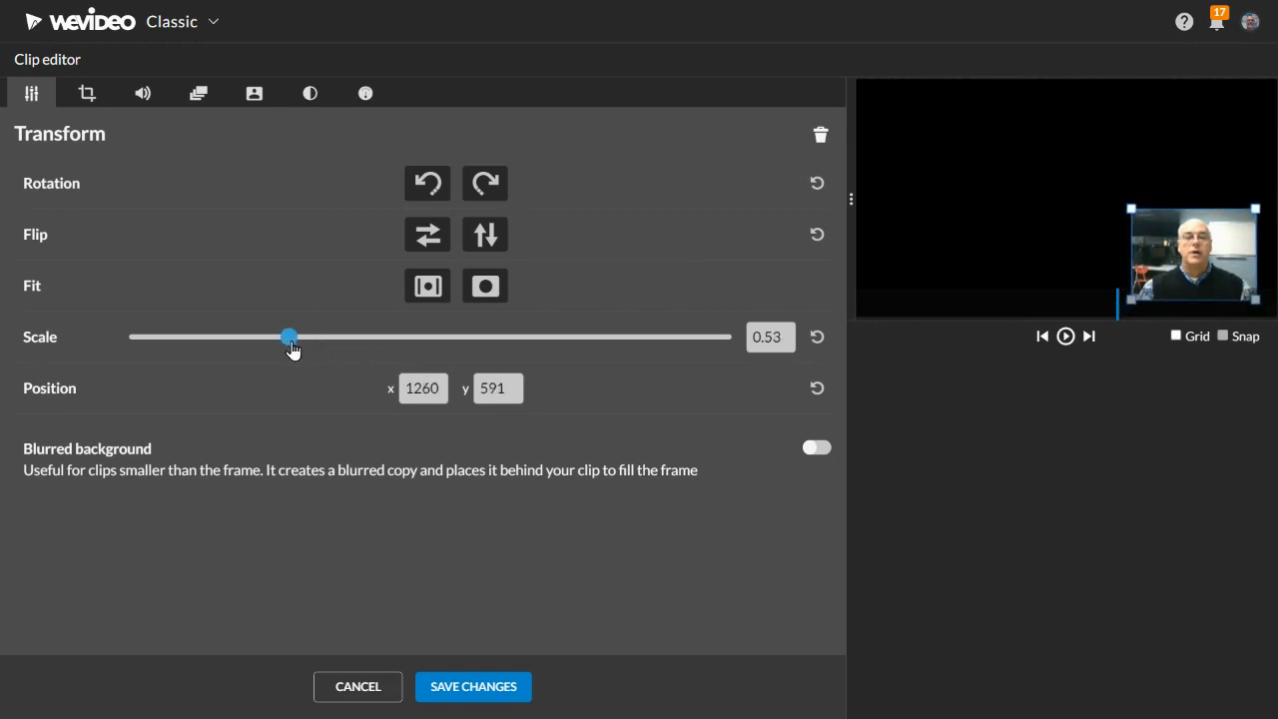
{"action": "left_click_drag", "start_coordinate": [1194, 264], "coordinate": [1195, 273]}
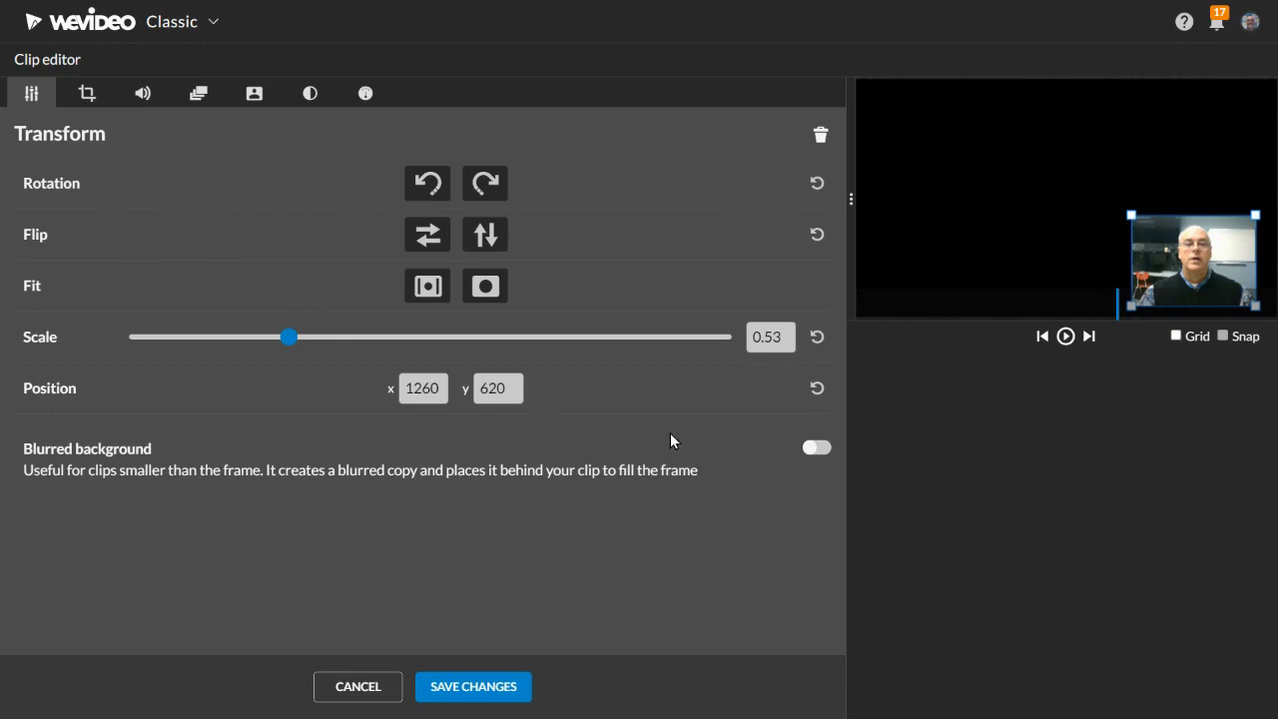
{"action": "left_click", "coordinate": [473, 685]}
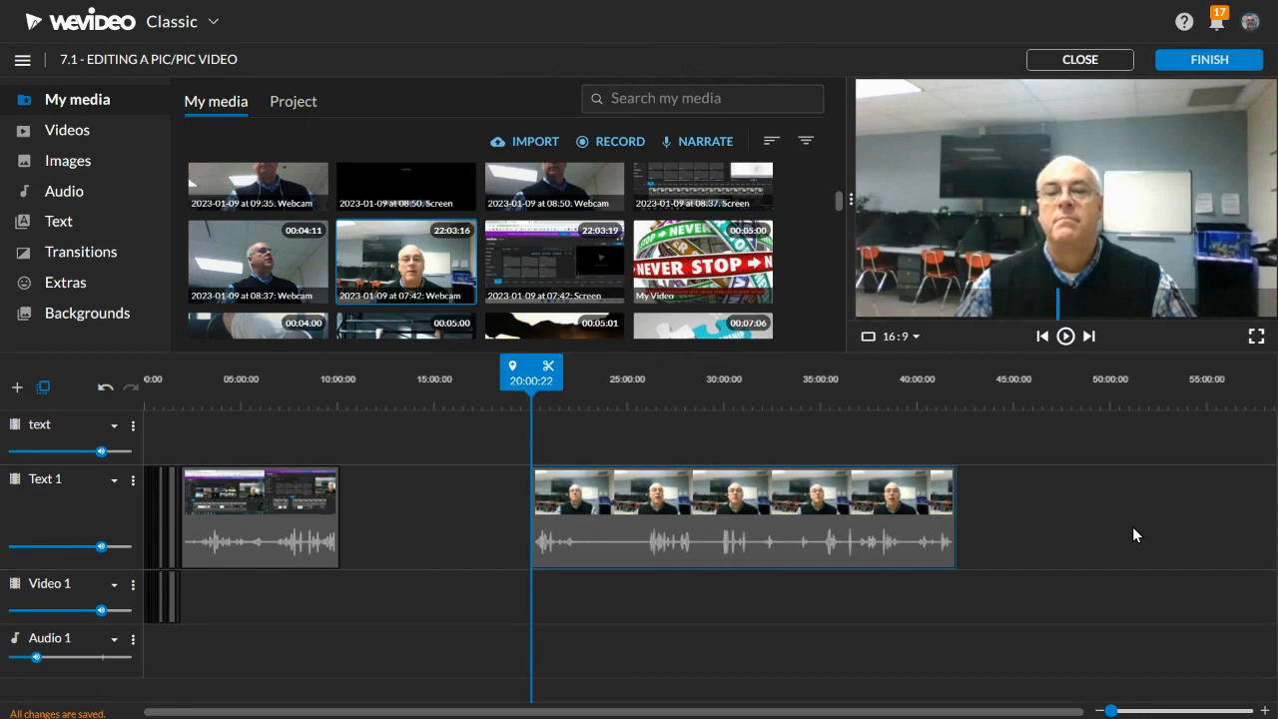
Step: Check the picture-in-picture framing in the preview at several points along the webcam clip
{"action": "left_click", "coordinate": [798, 504]}
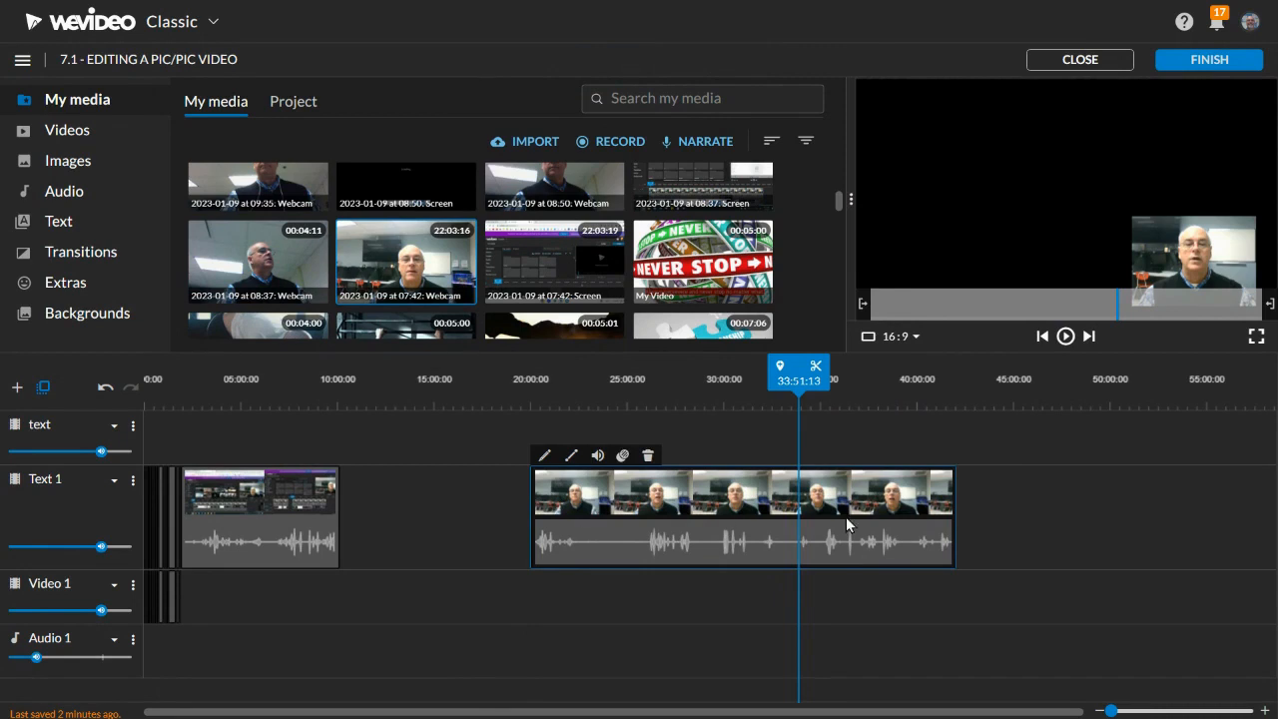
{"action": "mouse_move", "coordinate": [798, 384]}
{"action": "left_mouse_down"}
{"action": "mouse_move", "coordinate": [584, 386]}
{"action": "mouse_move", "coordinate": [877, 406]}
{"action": "left_mouse_up"}
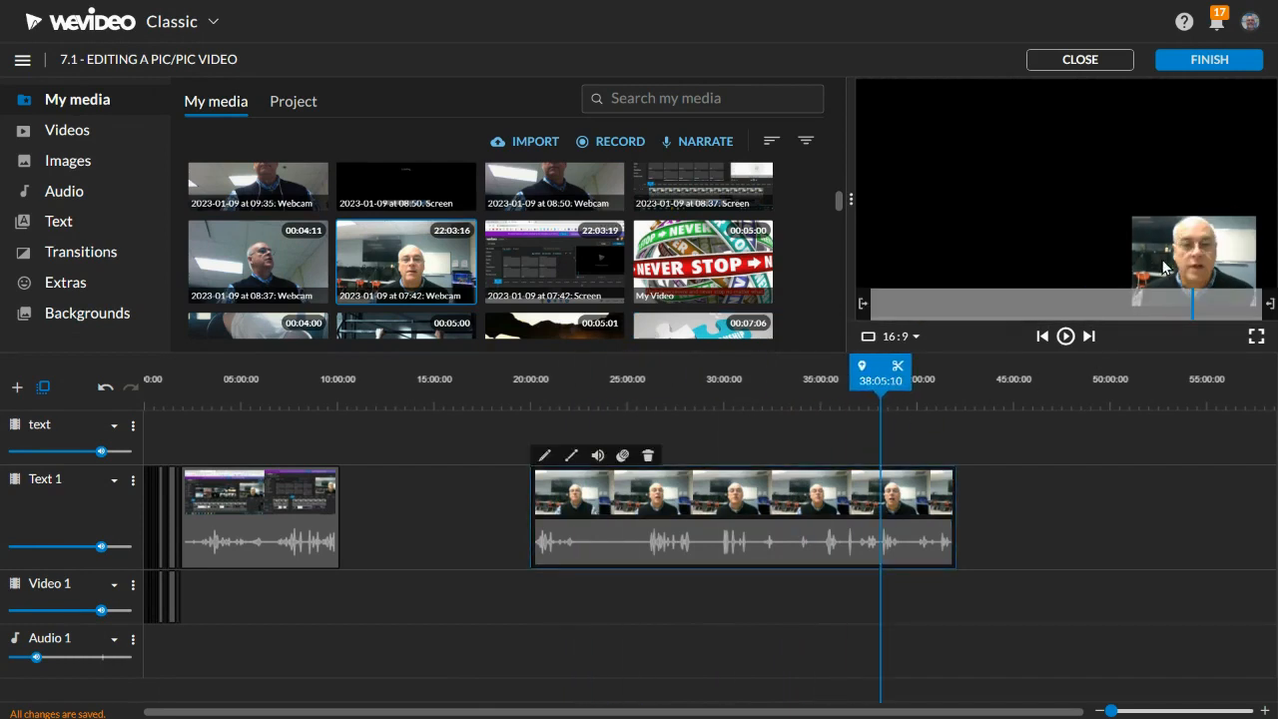
{"action": "left_click", "coordinate": [647, 417]}
{"action": "left_click", "coordinate": [638, 417]}
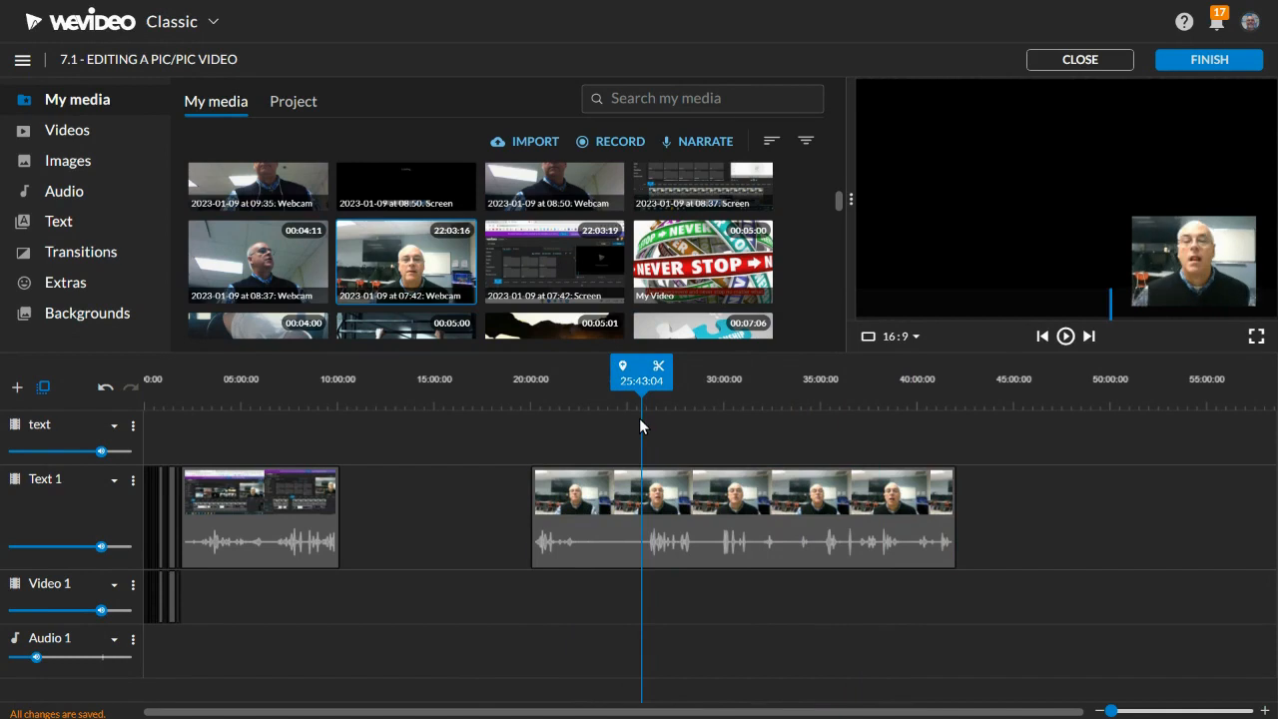
{"action": "left_click", "coordinate": [774, 508]}
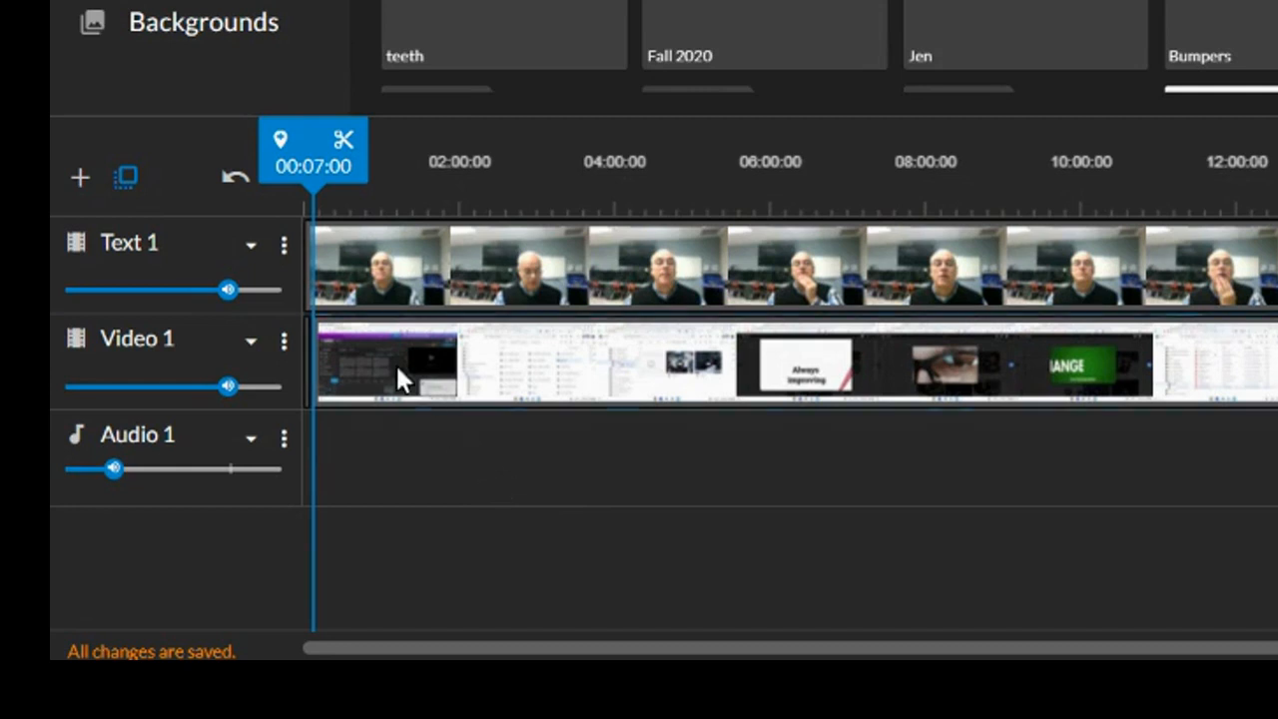
Step: Enlarge the Text 1 track to show its waveform, and split the webcam and screen clips together at 03:17:11 and 05:53:17
{"action": "left_click", "coordinate": [252, 246]}
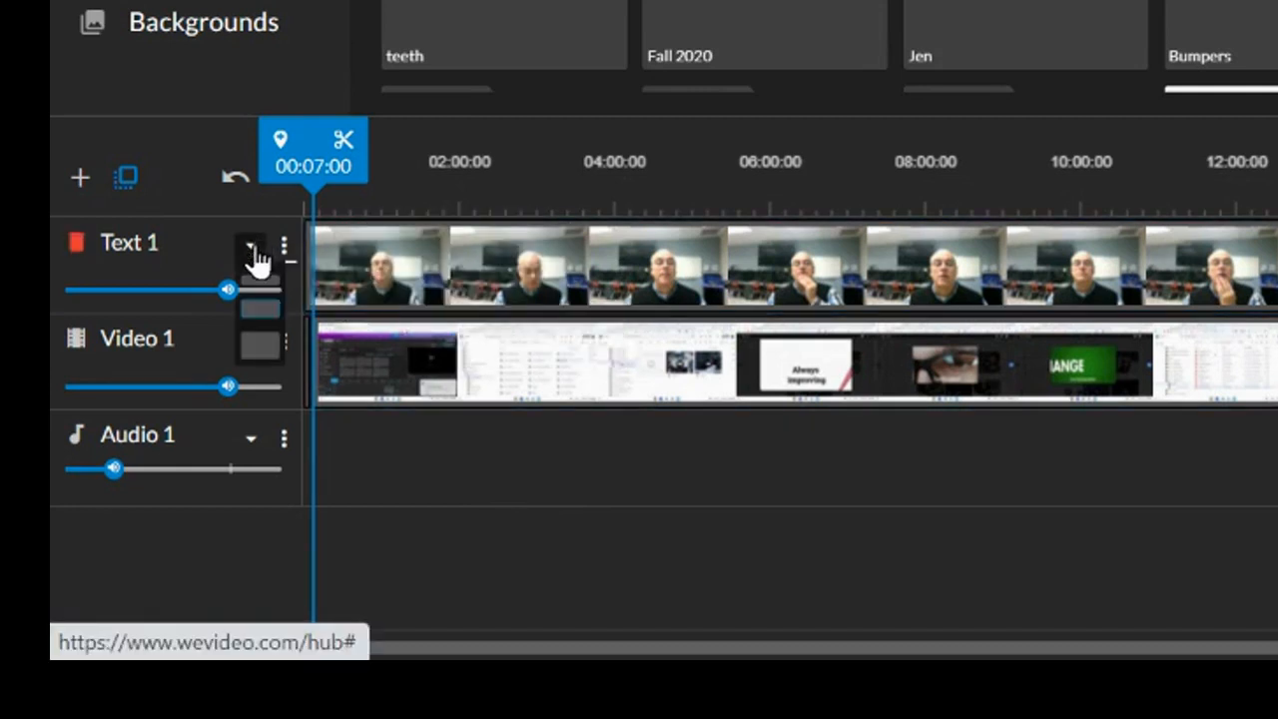
{"action": "left_click", "coordinate": [257, 346]}
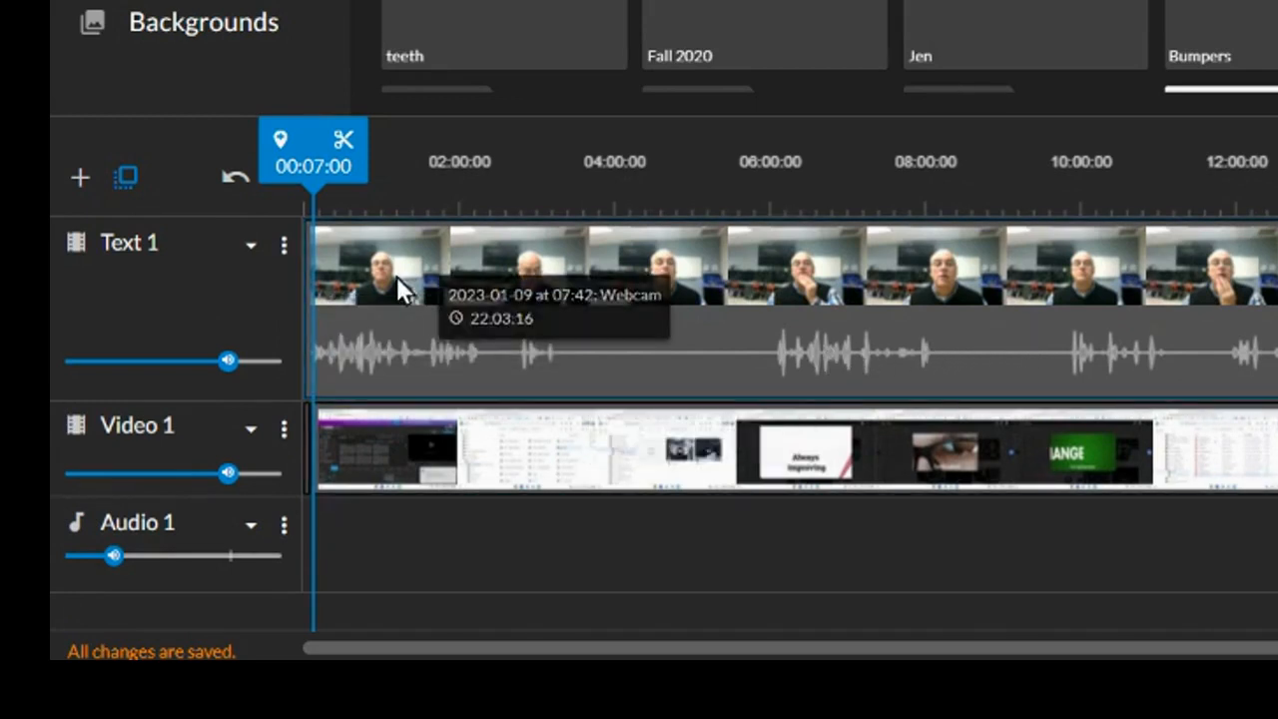
{"action": "left_click_drag", "start_coordinate": [305, 162], "coordinate": [544, 170]}
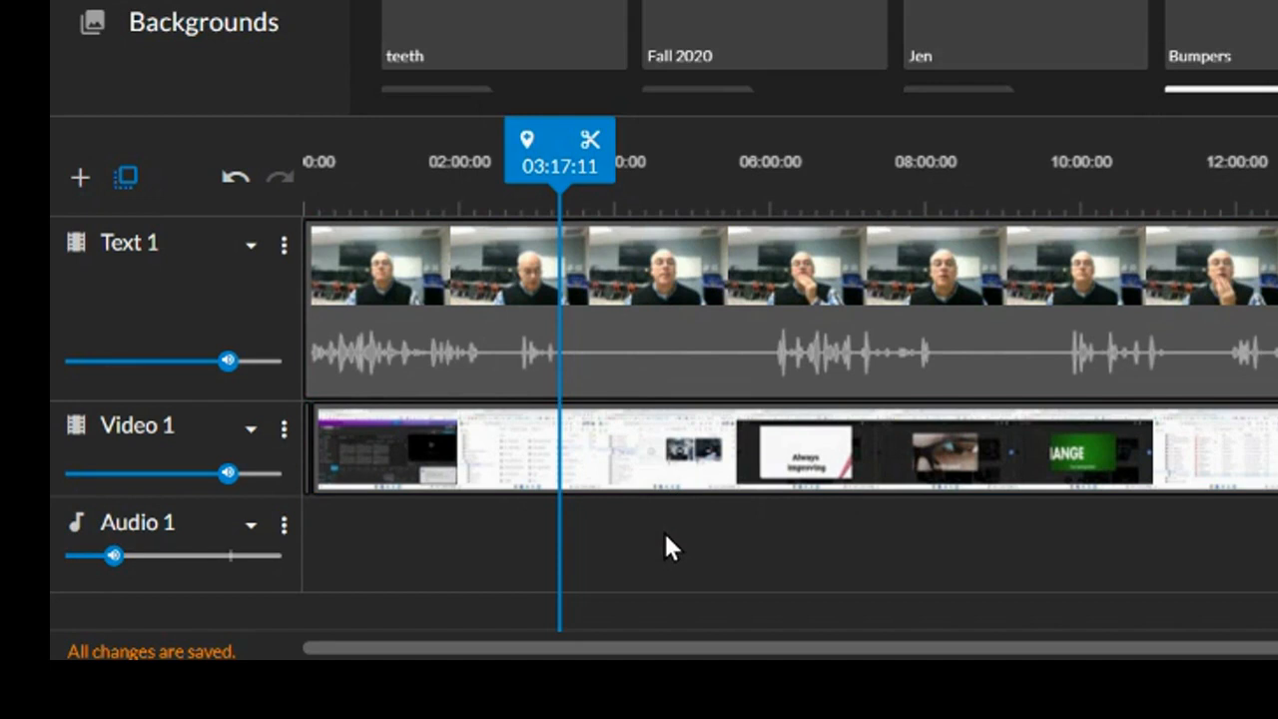
{"action": "left_click_drag", "start_coordinate": [661, 527], "coordinate": [749, 334]}
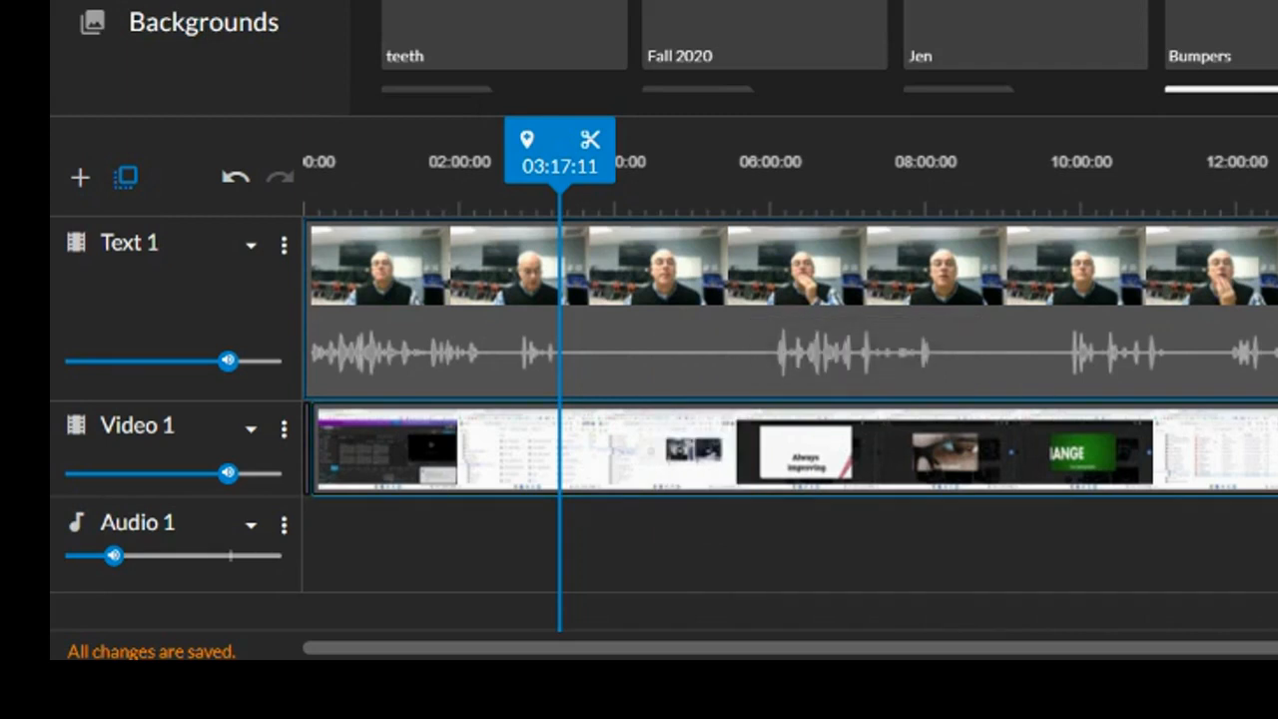
{"action": "left_click", "coordinate": [591, 144]}
{"action": "left_click_drag", "start_coordinate": [551, 147], "coordinate": [750, 165]}
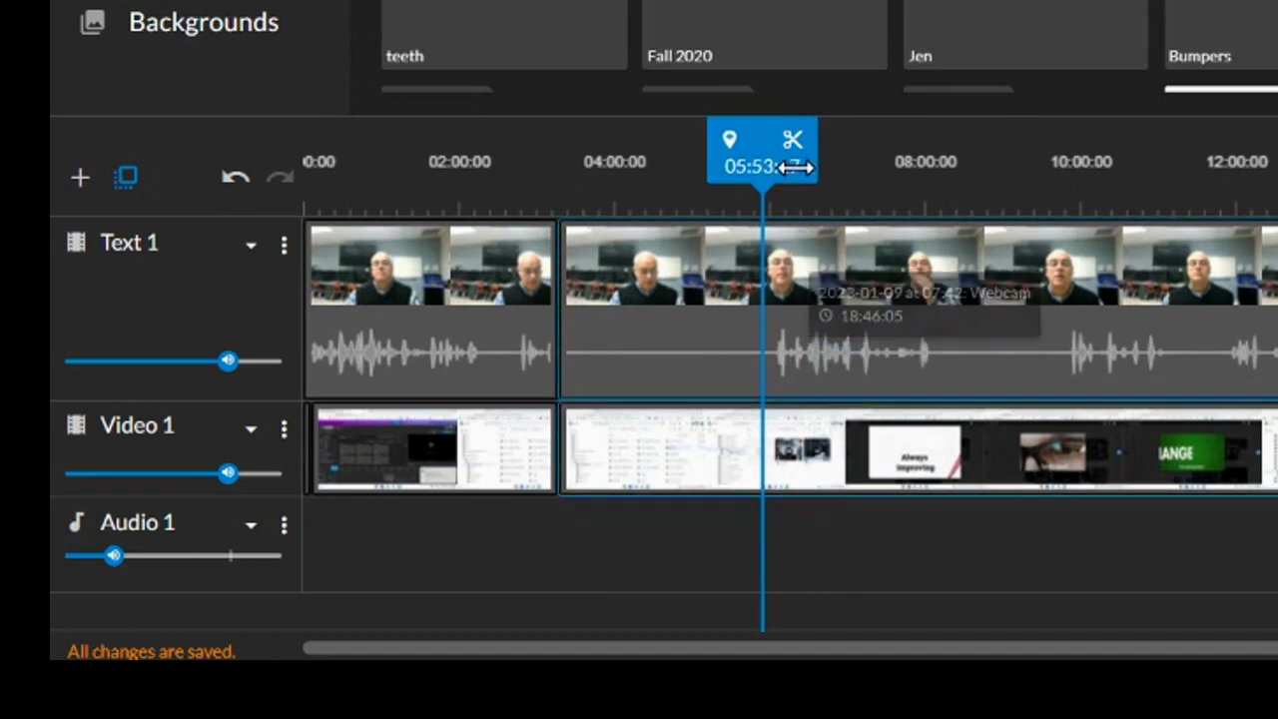
{"action": "left_click", "coordinate": [790, 142]}
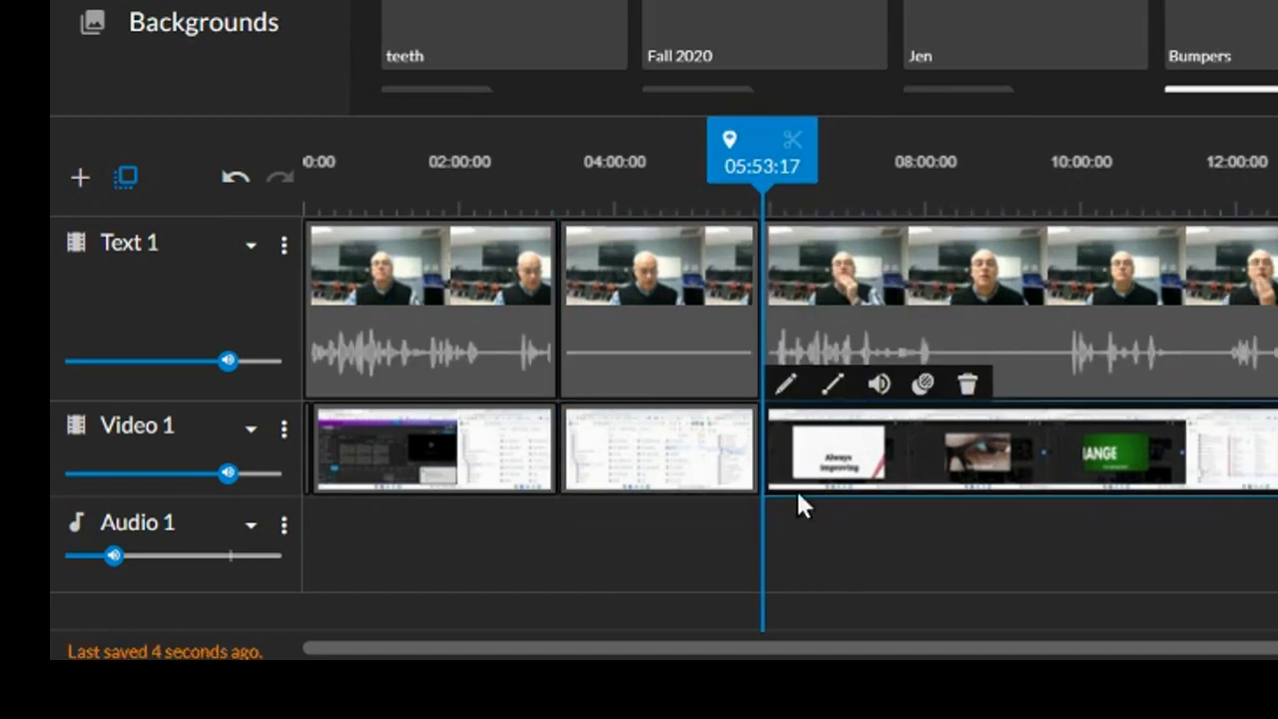
Step: Delete the silent middle segments from both tracks and move the remaining clips earlier to close the gap
{"action": "left_click_drag", "start_coordinate": [755, 165], "coordinate": [907, 165]}
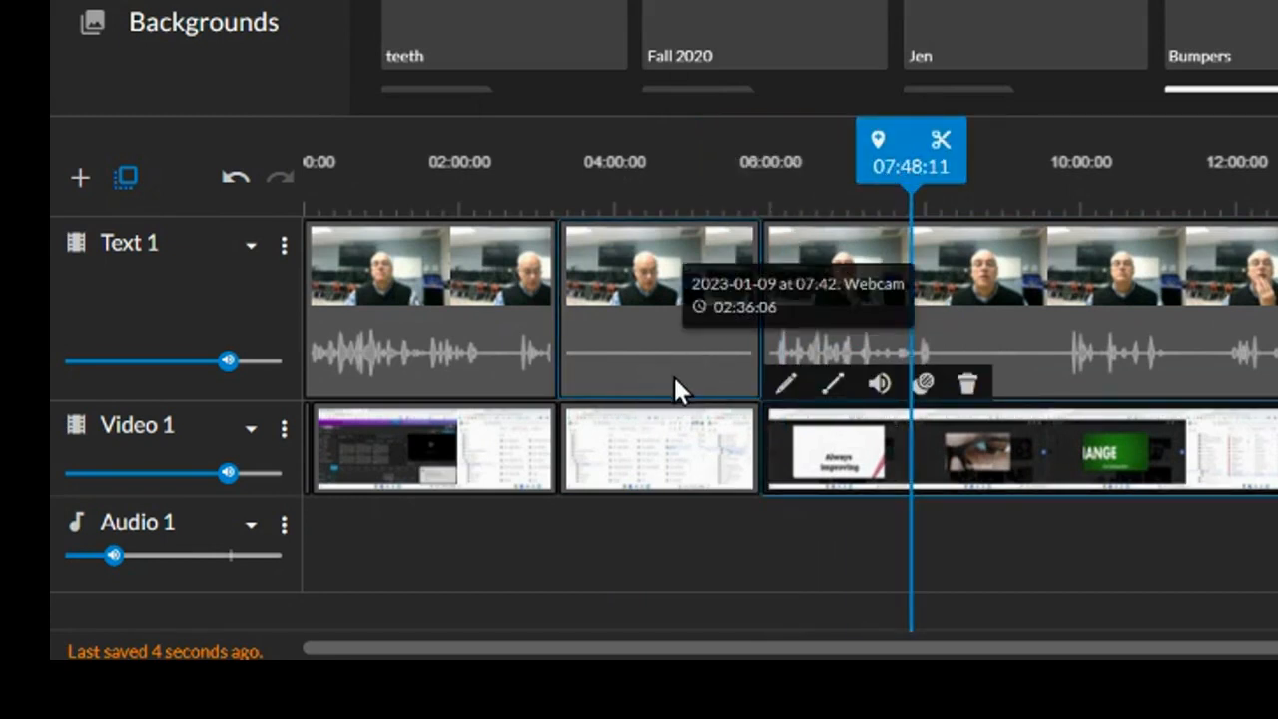
{"action": "left_click", "coordinate": [680, 515]}
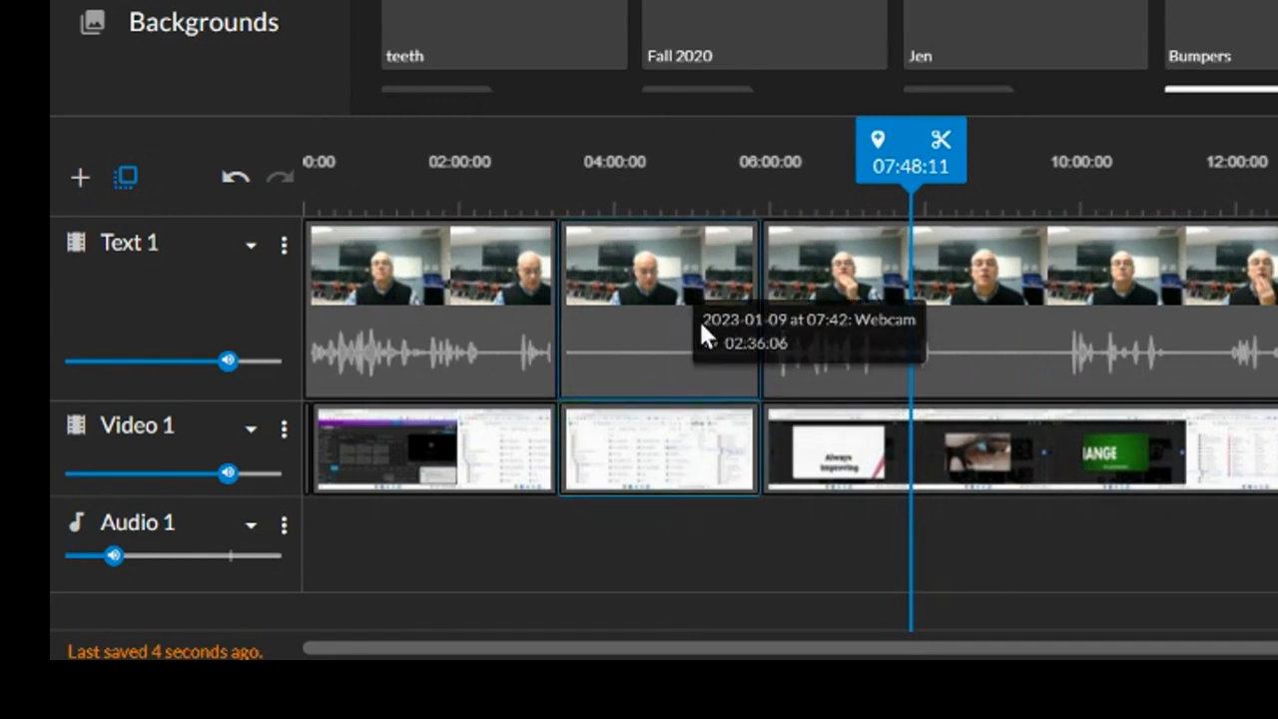
{"action": "key", "text": "Delete"}
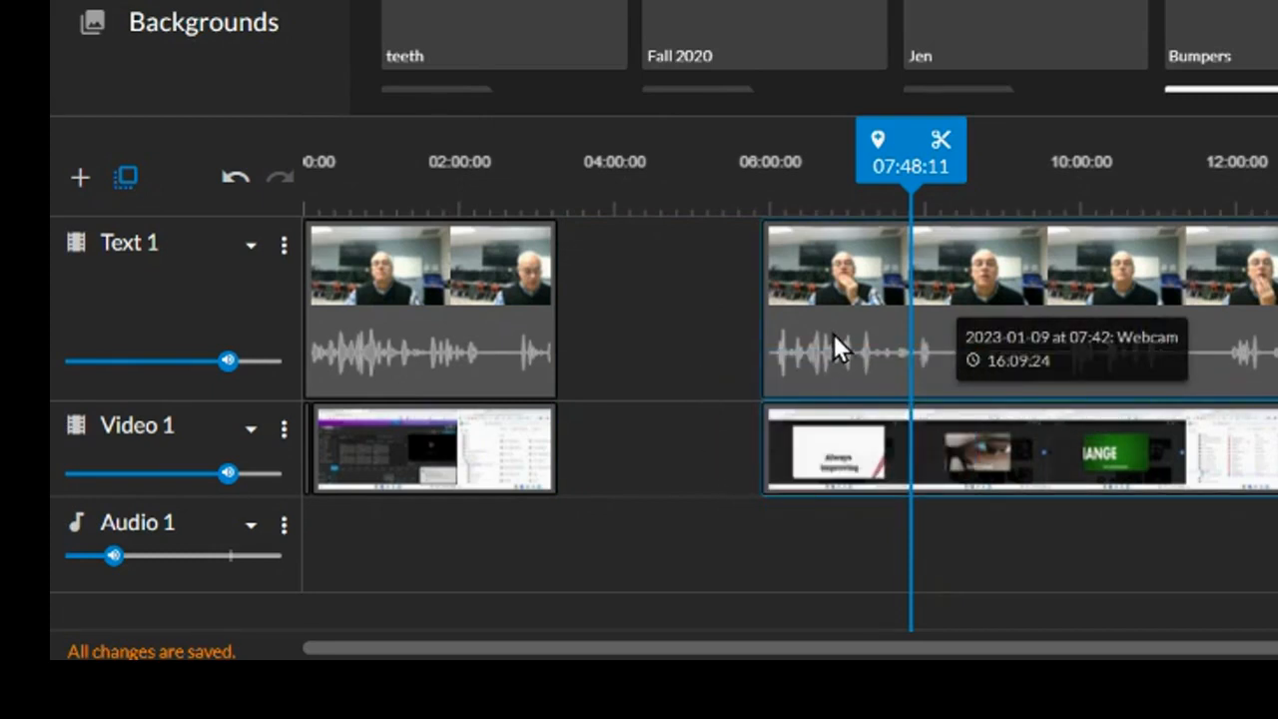
{"action": "left_click_drag", "start_coordinate": [834, 337], "coordinate": [640, 345]}
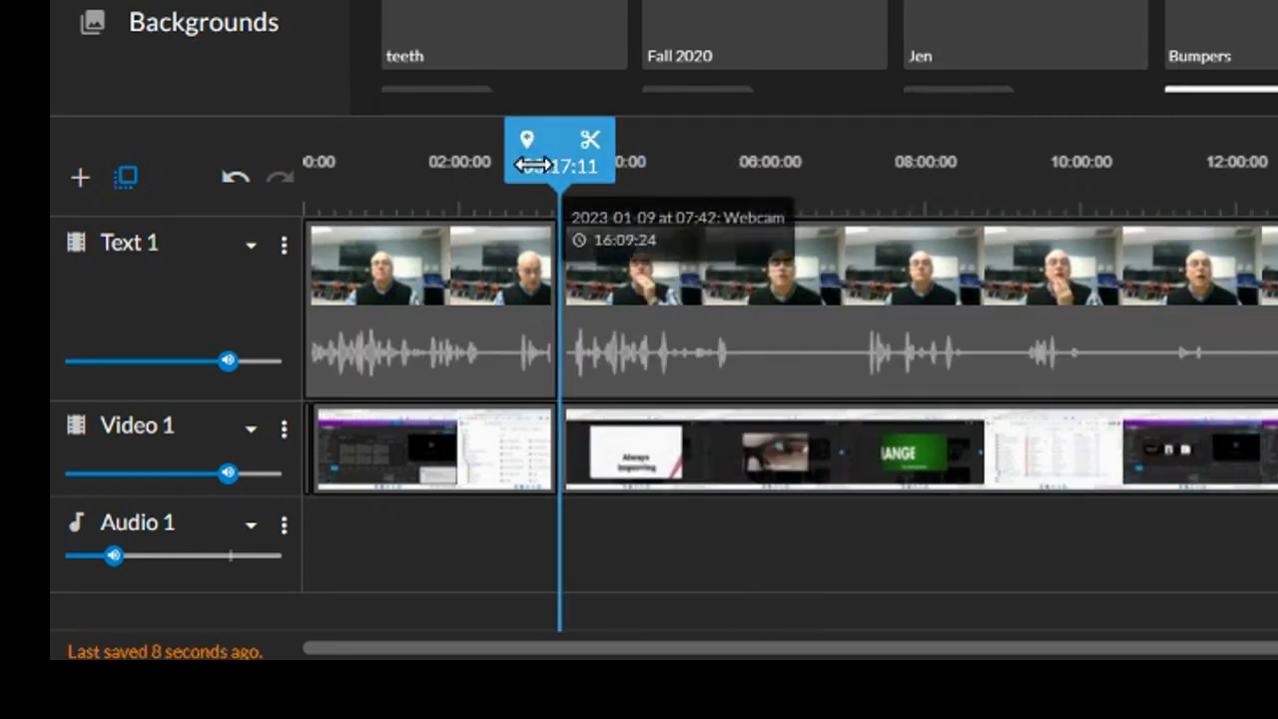
Step: Position the playhead at the start of the following silent stretch, at about 05:30
{"action": "left_click_drag", "start_coordinate": [536, 172], "coordinate": [509, 175]}
{"action": "left_click_drag", "start_coordinate": [506, 176], "coordinate": [735, 200]}
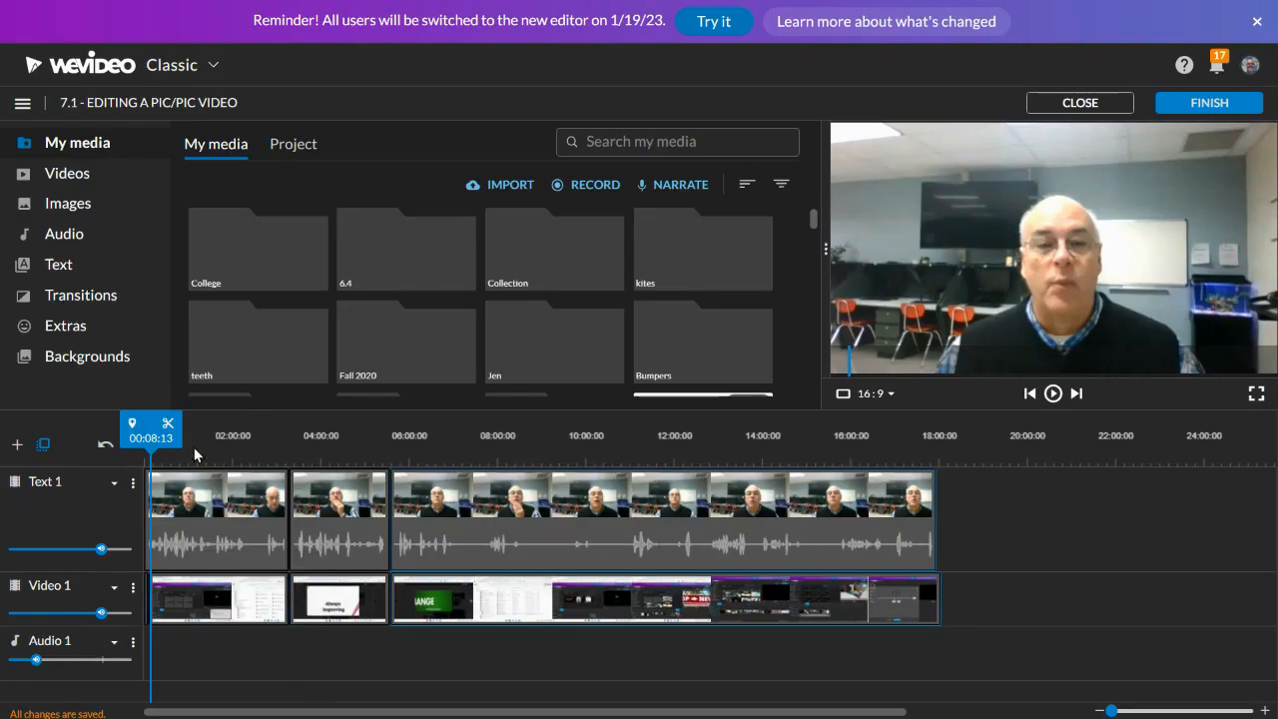
Step: Split the webcam and screen clips together near the start of the project at 00:18:07, where the speech pauses
{"action": "left_click_drag", "start_coordinate": [153, 432], "coordinate": [143, 433]}
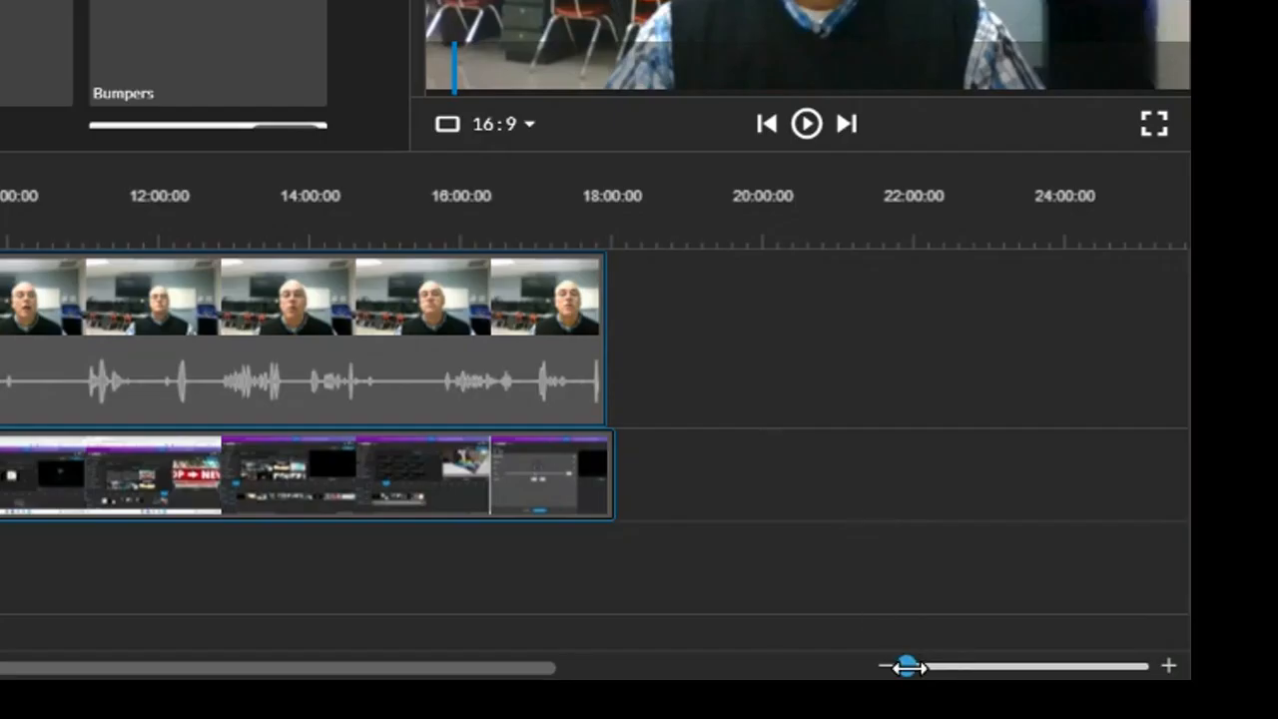
{"action": "left_click_drag", "start_coordinate": [905, 665], "coordinate": [932, 665]}
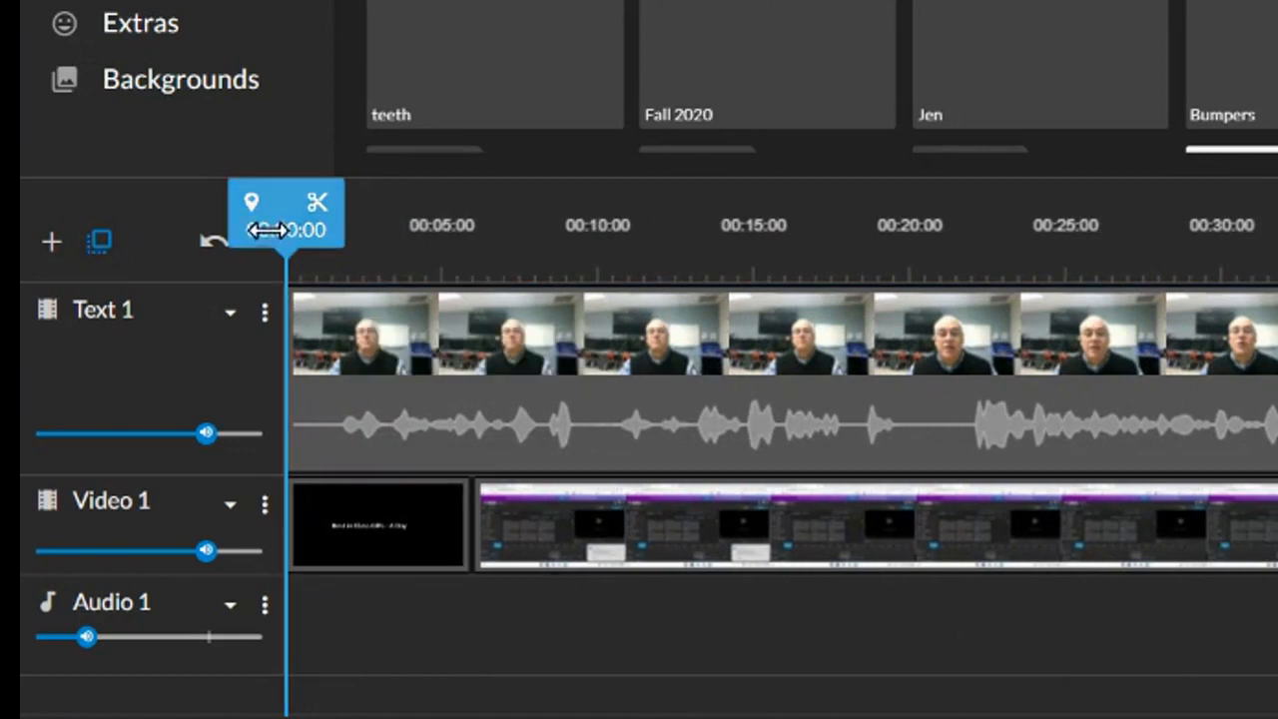
{"action": "left_click_drag", "start_coordinate": [285, 223], "coordinate": [652, 267]}
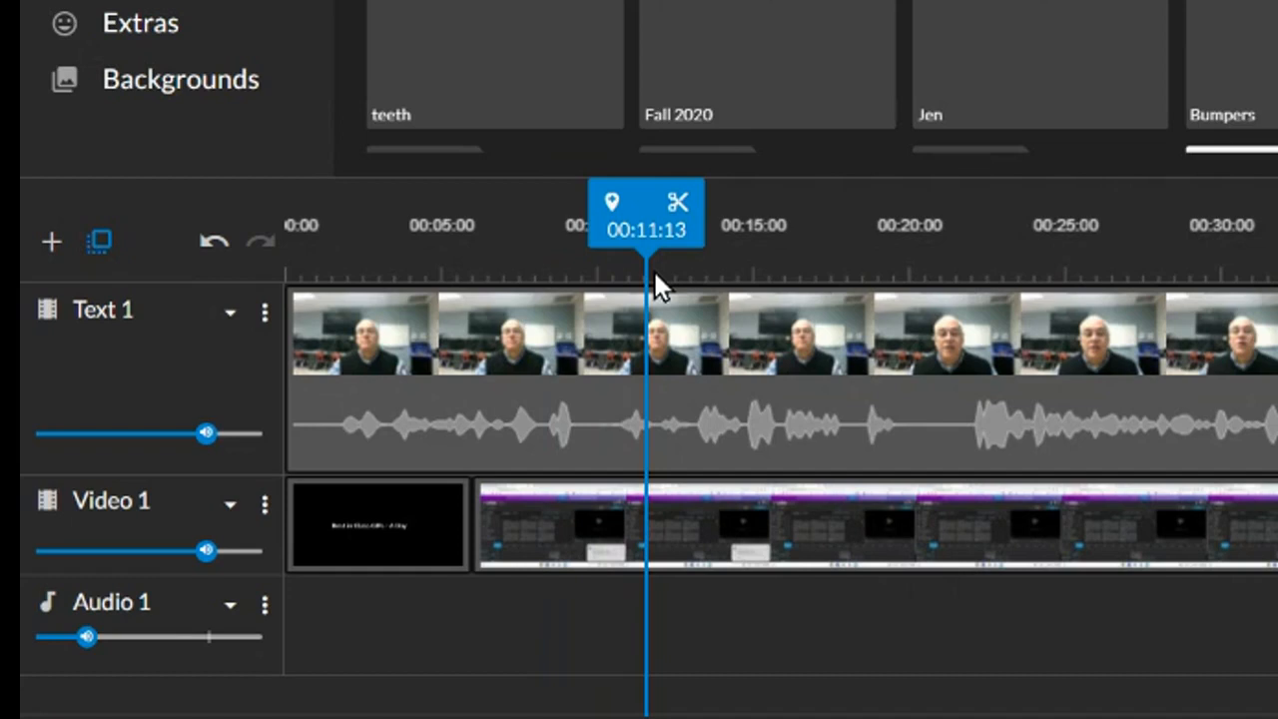
{"action": "left_click_drag", "start_coordinate": [652, 268], "coordinate": [298, 302]}
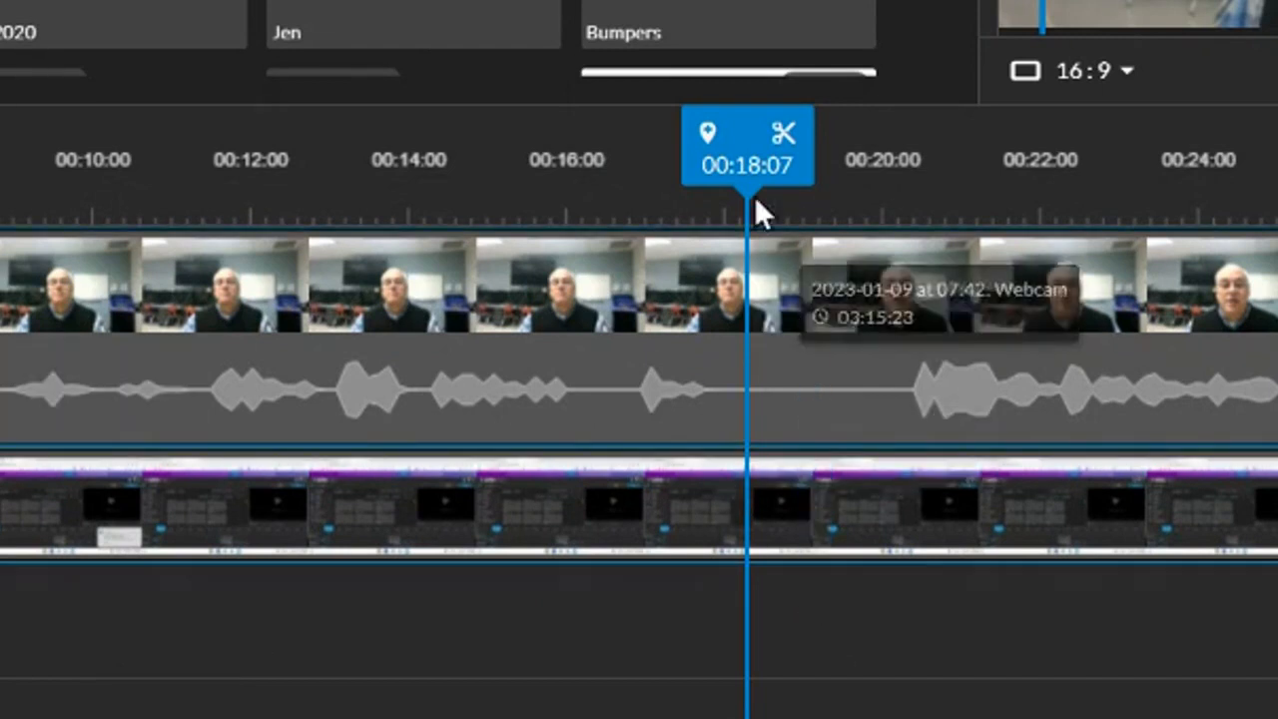
{"action": "left_click", "coordinate": [783, 157]}
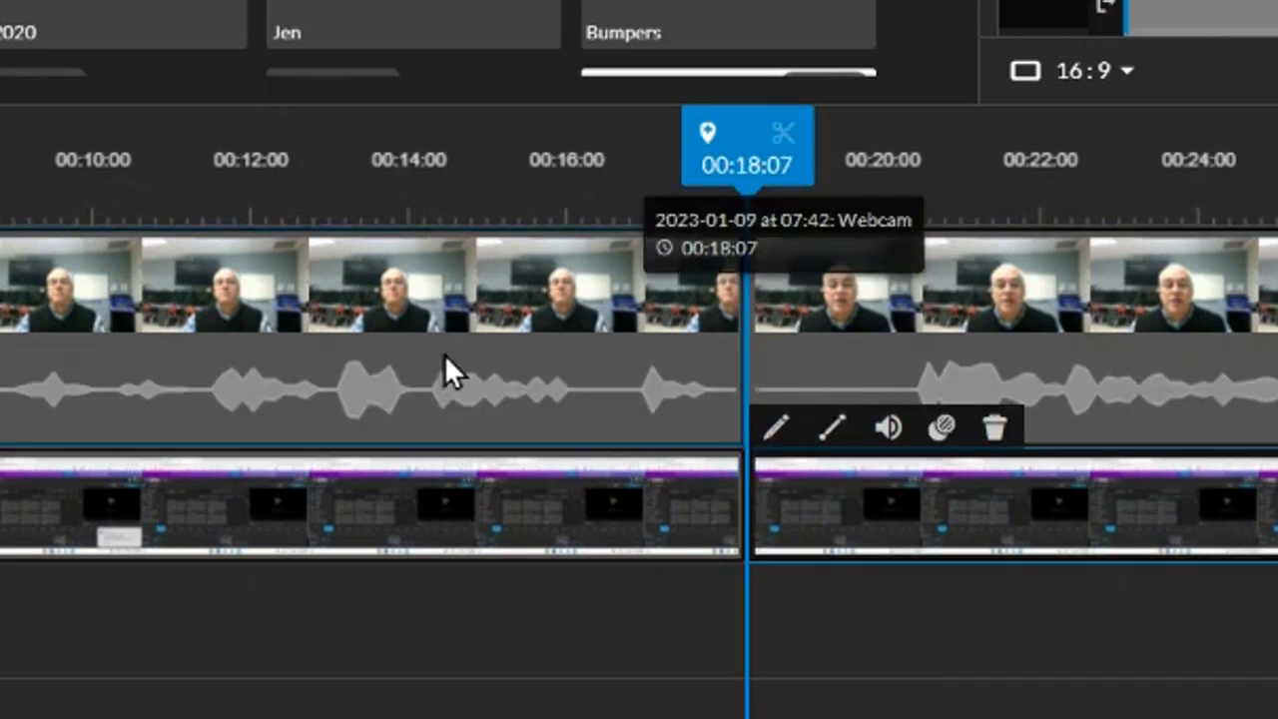
Step: Advance the playhead from the new split to about 00:36 to mark the end of the unwanted section
{"action": "left_click_drag", "start_coordinate": [739, 160], "coordinate": [885, 159]}
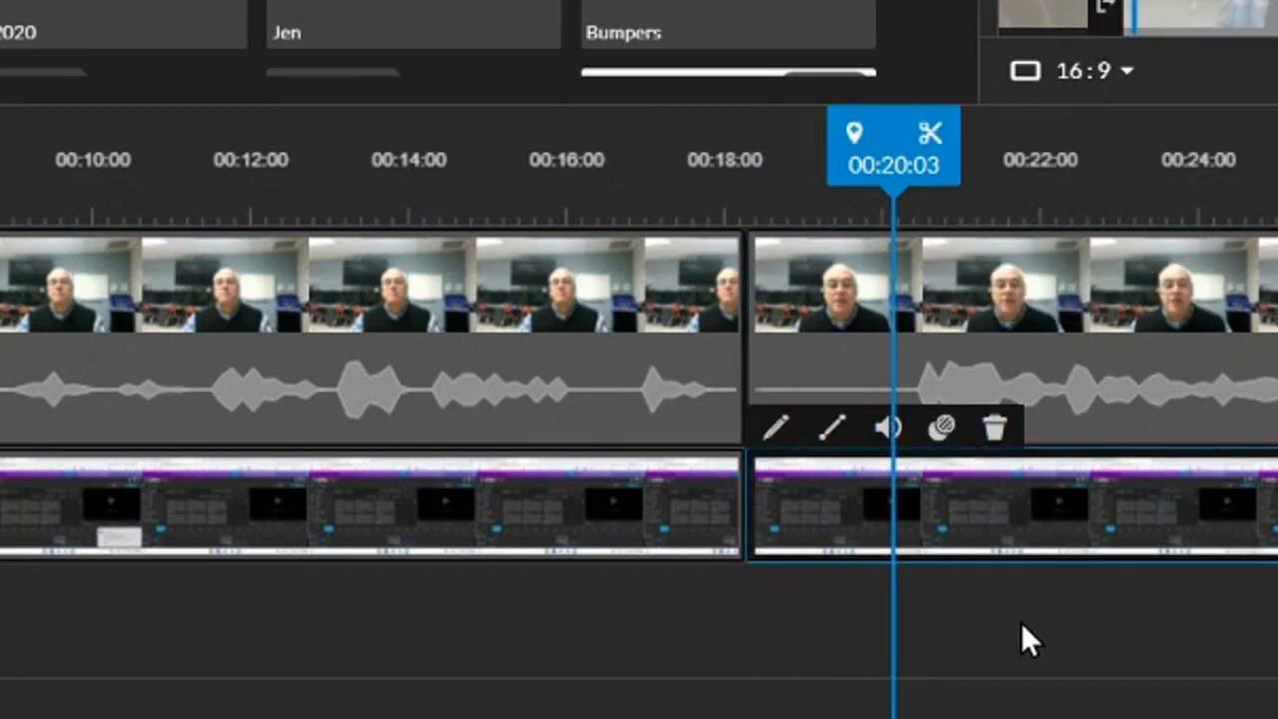
{"action": "key", "text": "space"}
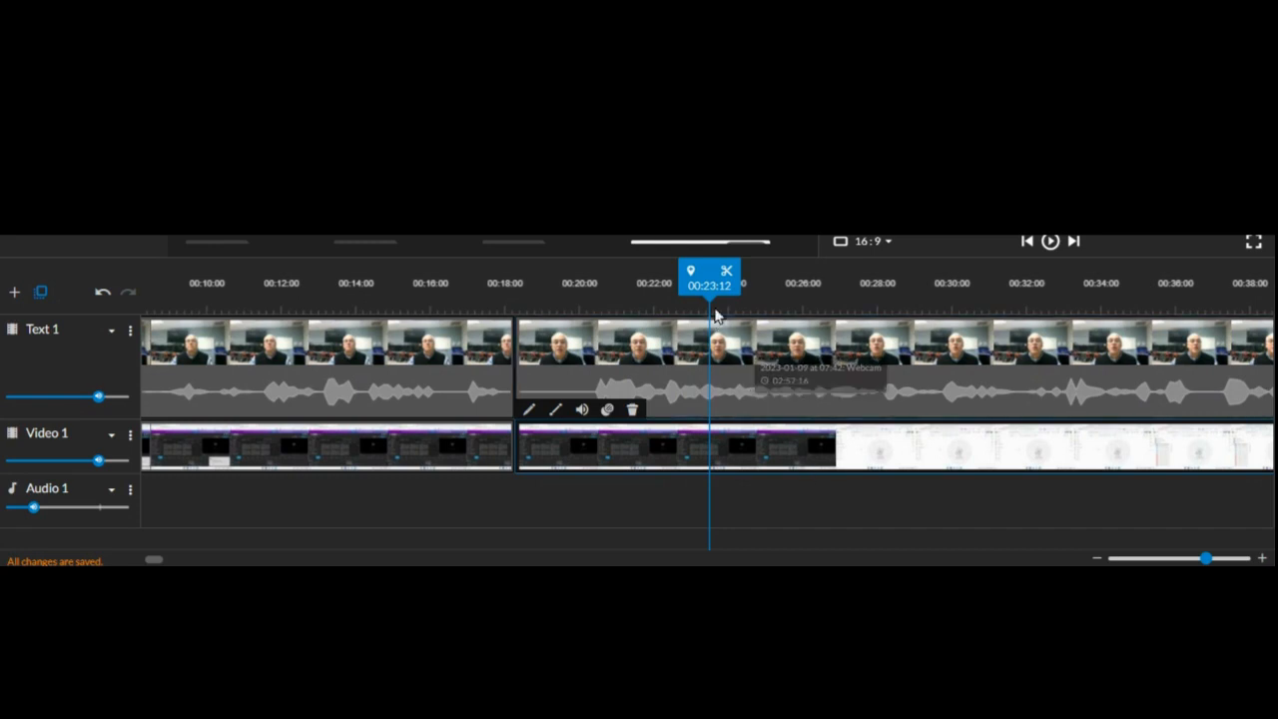
{"action": "left_click_drag", "start_coordinate": [708, 285], "coordinate": [1181, 322]}
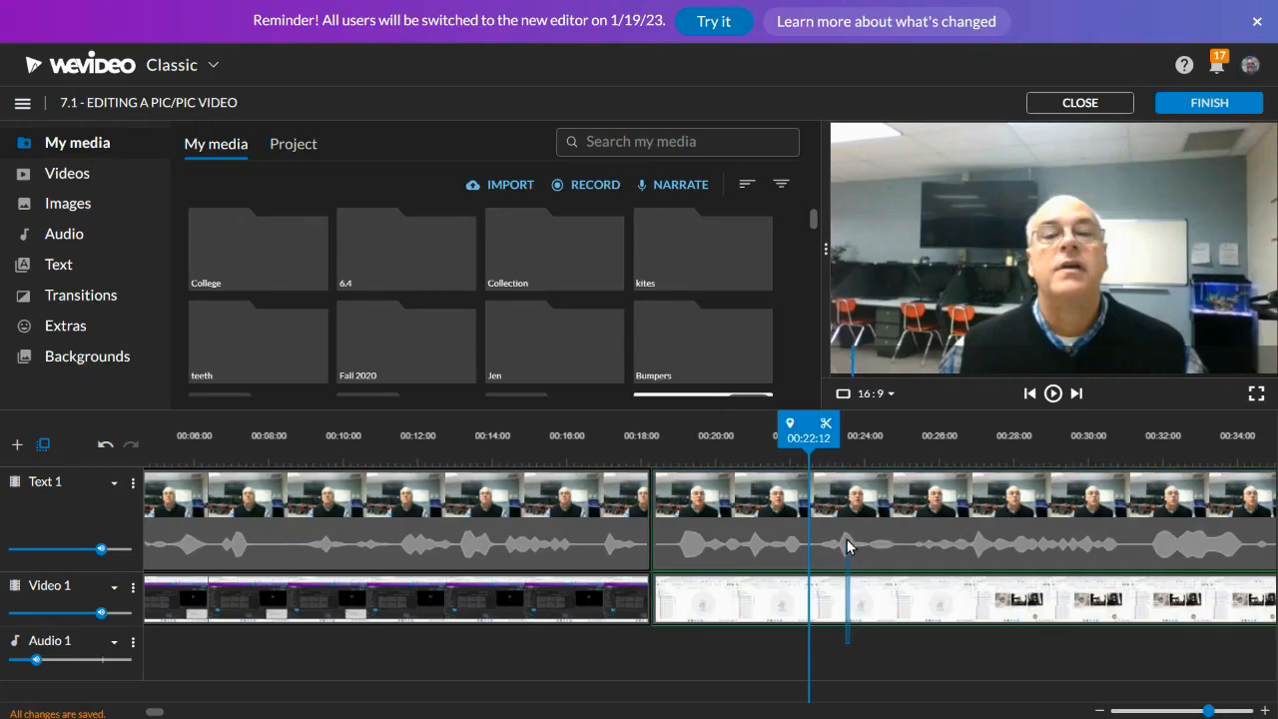
Step: Split both tracks at 00:22:12, delete the unwanted segments before the split, and move the remaining clips earlier to close the gap
{"action": "left_click", "coordinate": [826, 423]}
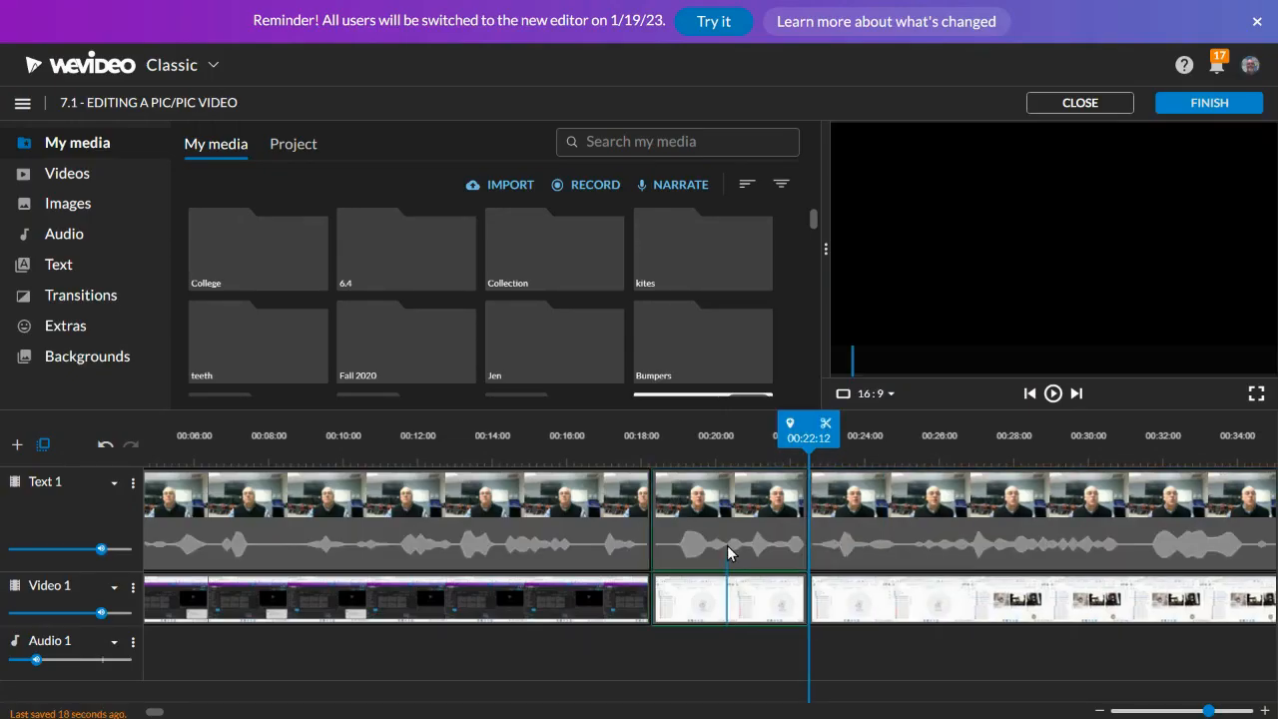
{"action": "key", "text": "Delete"}
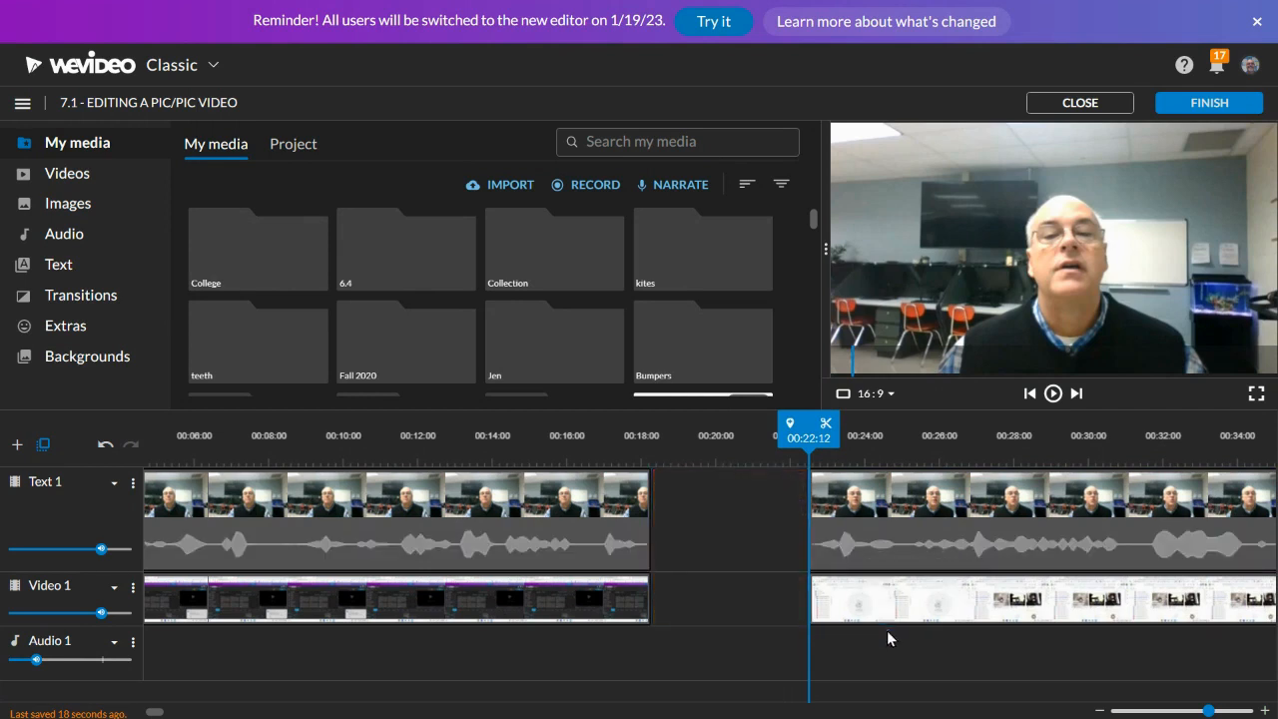
{"action": "left_click_drag", "start_coordinate": [878, 539], "coordinate": [745, 525]}
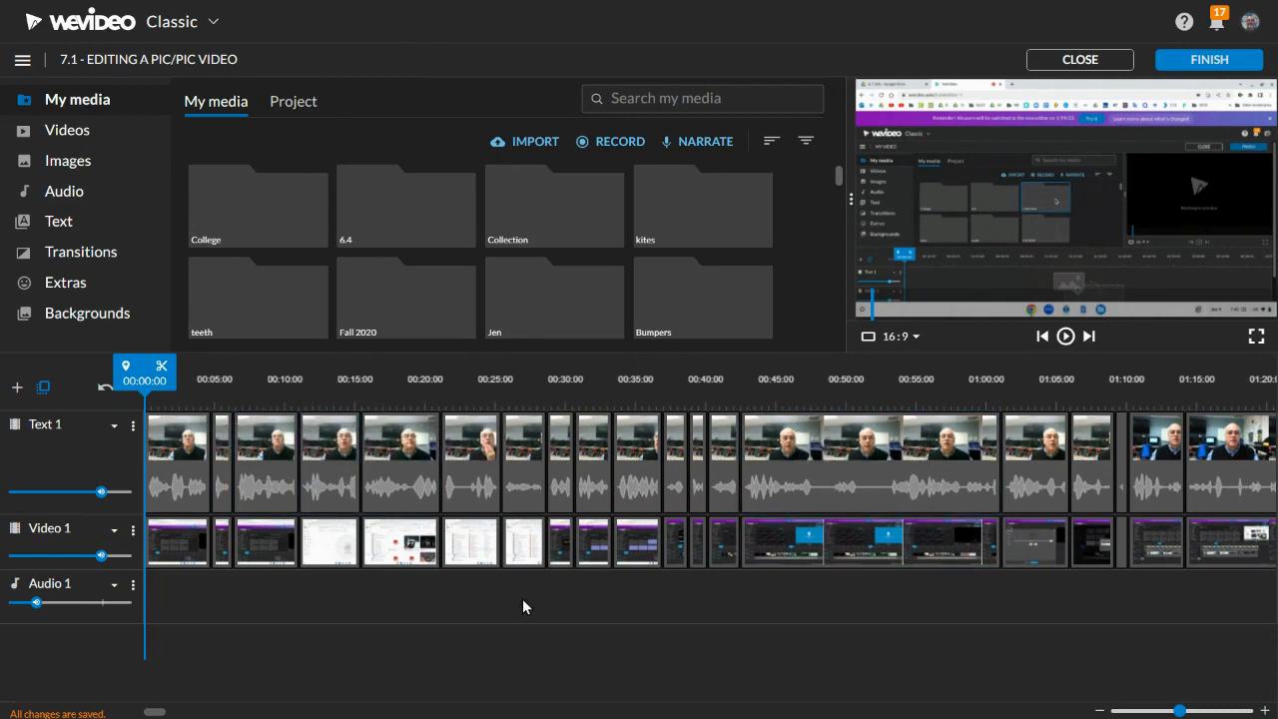
{"action": "left_click", "coordinate": [22, 62]}
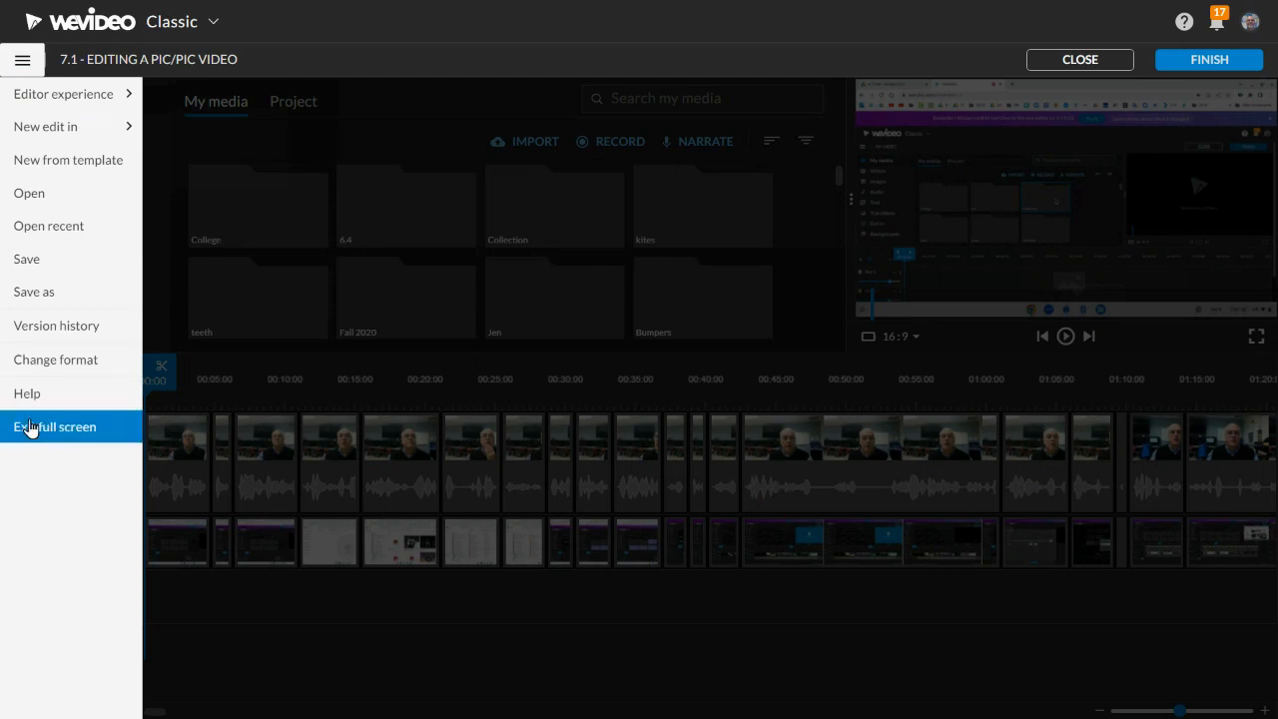
{"action": "left_click", "coordinate": [65, 437]}
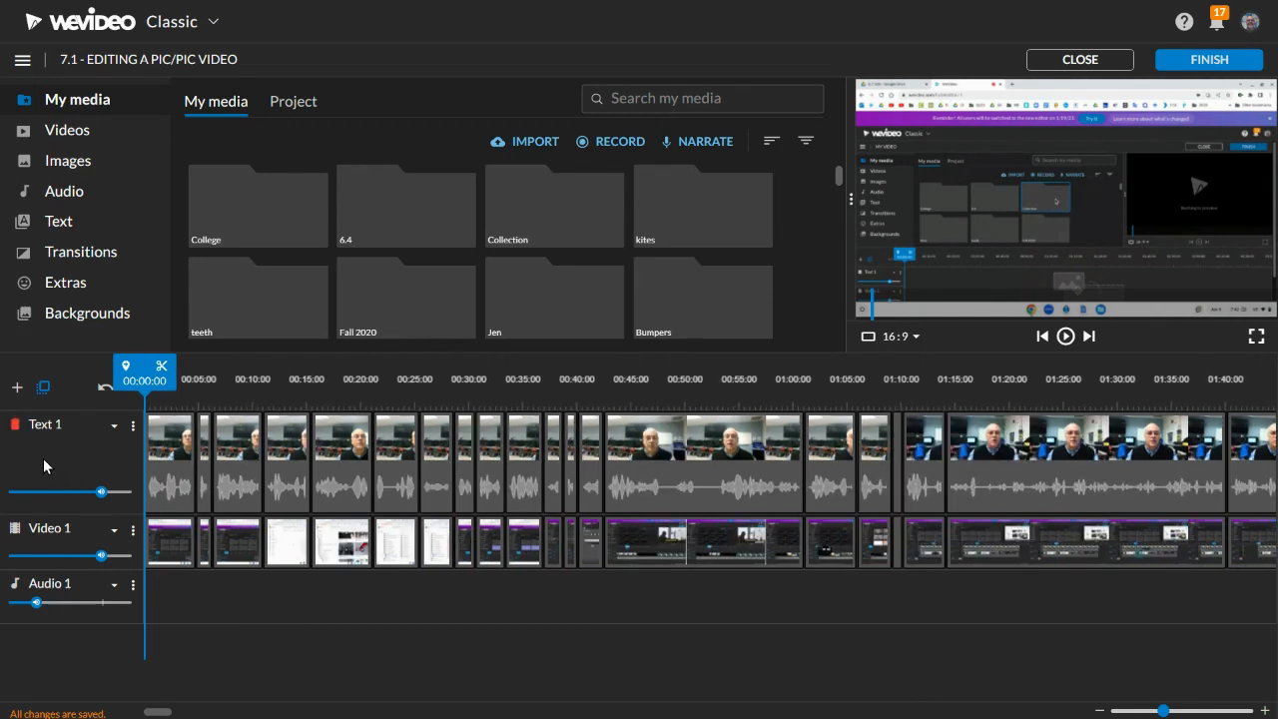
Step: Add a new Video / Text track named "text" above the webcam track
{"action": "left_click", "coordinate": [17, 386]}
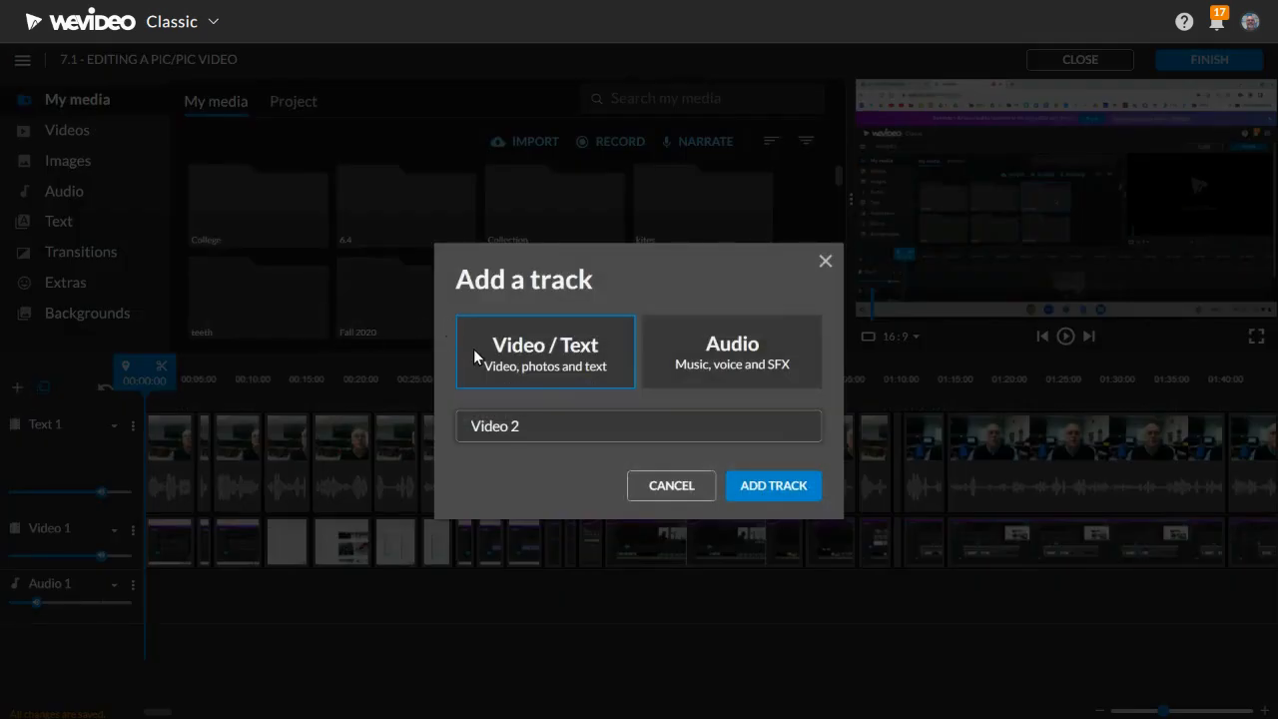
{"action": "left_click_drag", "start_coordinate": [539, 416], "coordinate": [400, 433]}
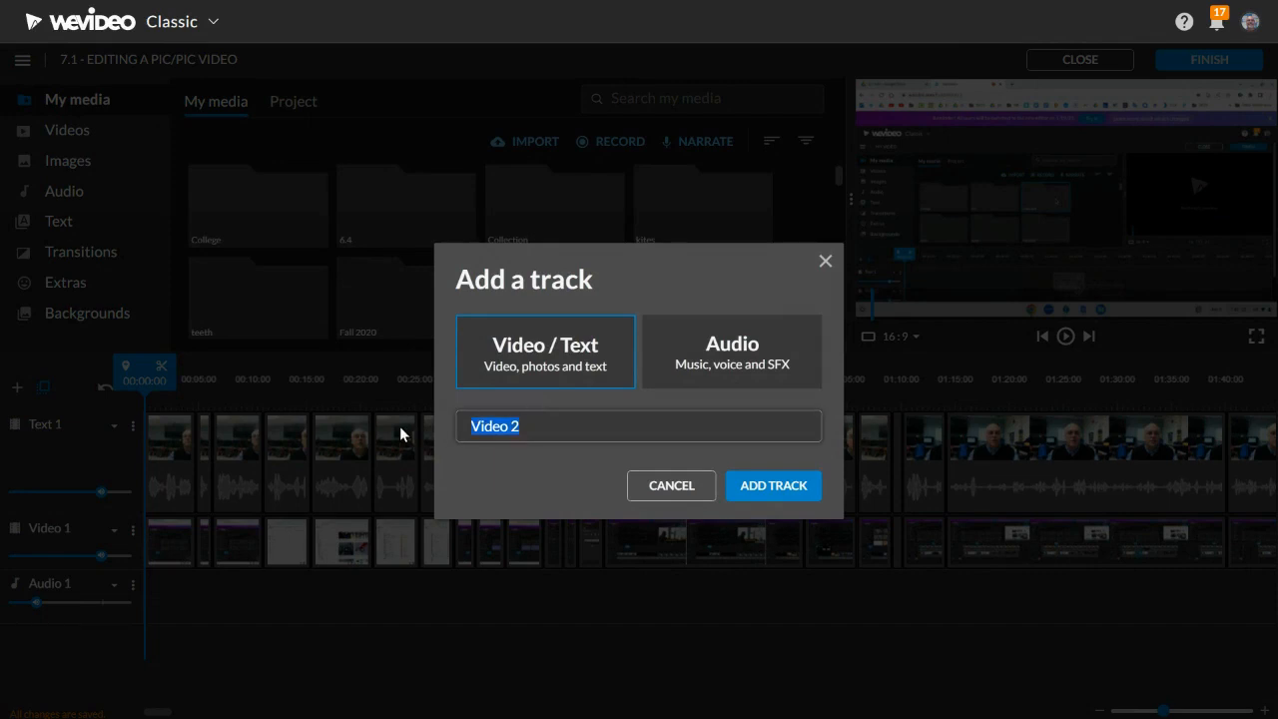
{"action": "type", "text": "text"}
{"action": "key", "text": "Return"}
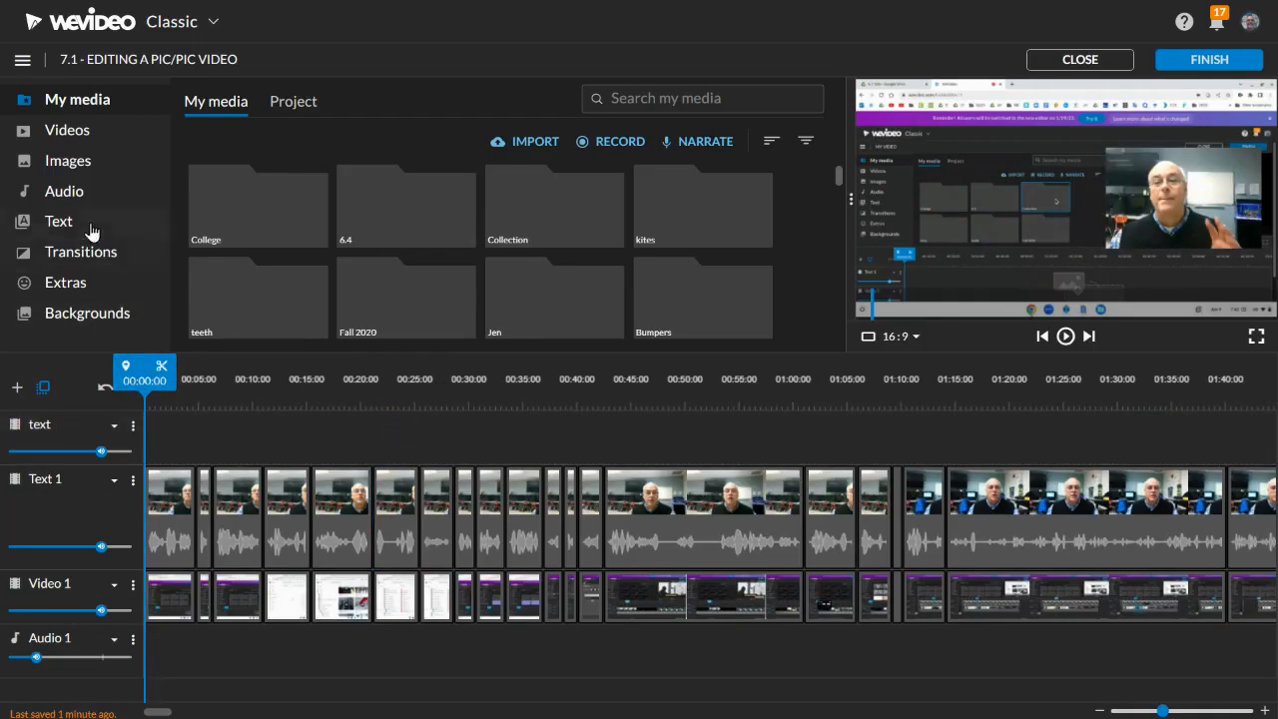
Step: Place the plain "Sample text" title at the start of the text track, and delete it again
{"action": "left_click", "coordinate": [82, 221]}
{"action": "left_click_drag", "start_coordinate": [224, 160], "coordinate": [164, 427]}
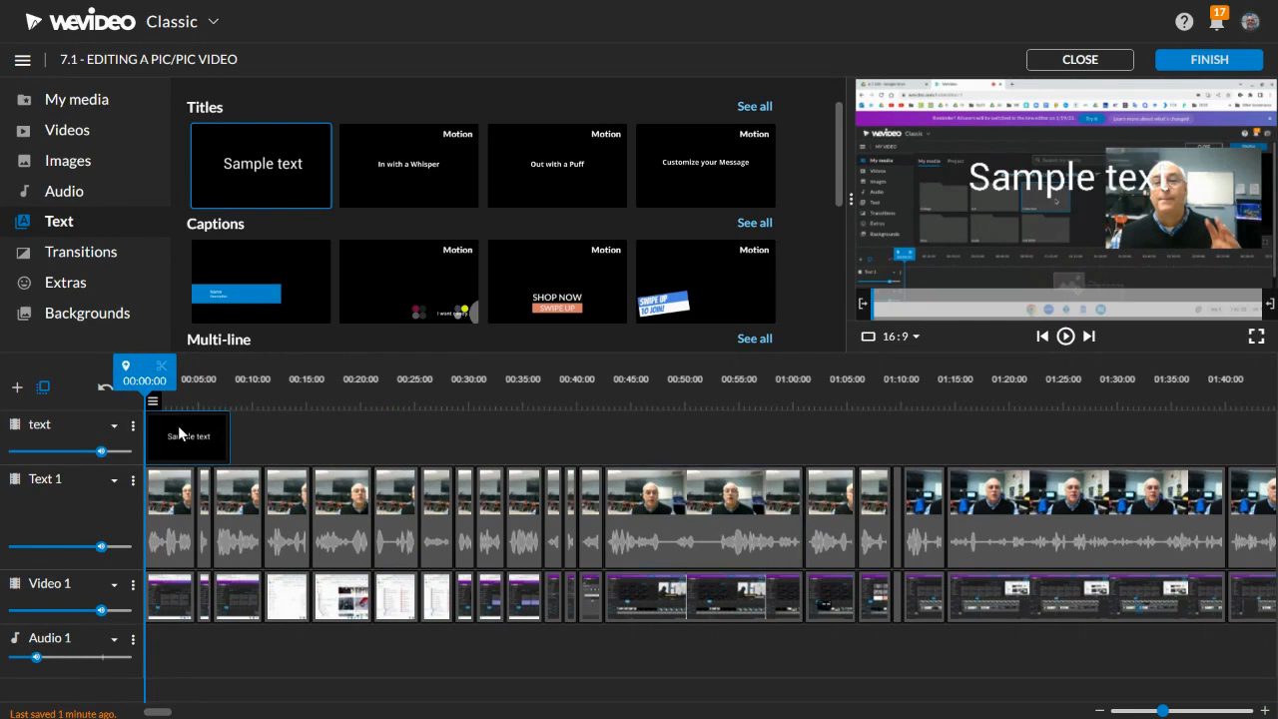
{"action": "key", "text": "Delete"}
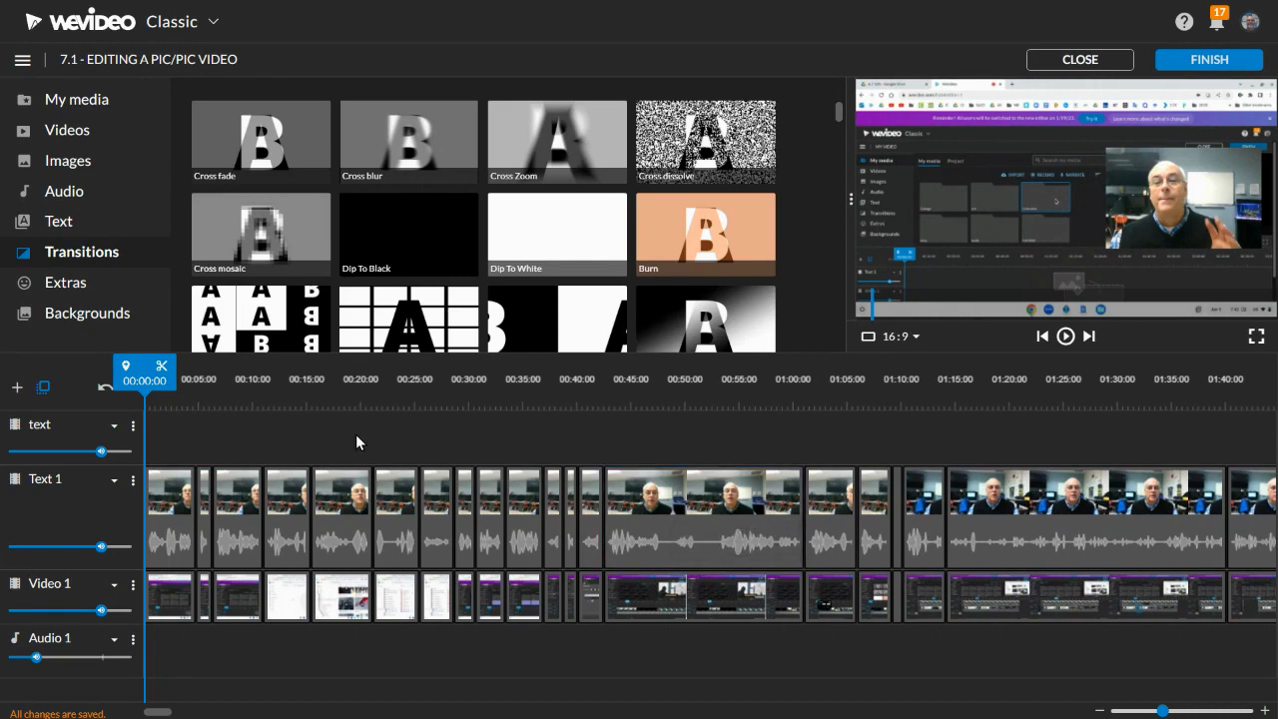
Step: Move the playhead from the project start to 00:50:23, within the long webcam clip
{"action": "left_click_drag", "start_coordinate": [142, 375], "coordinate": [694, 409]}
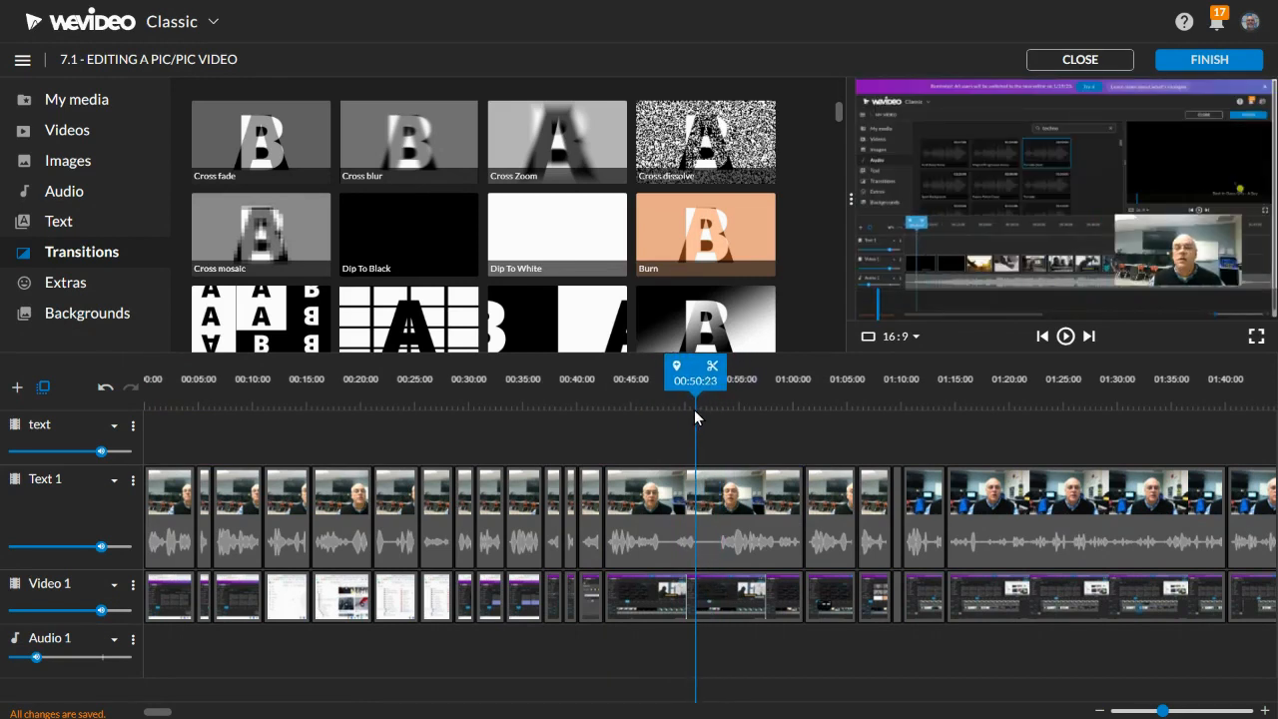